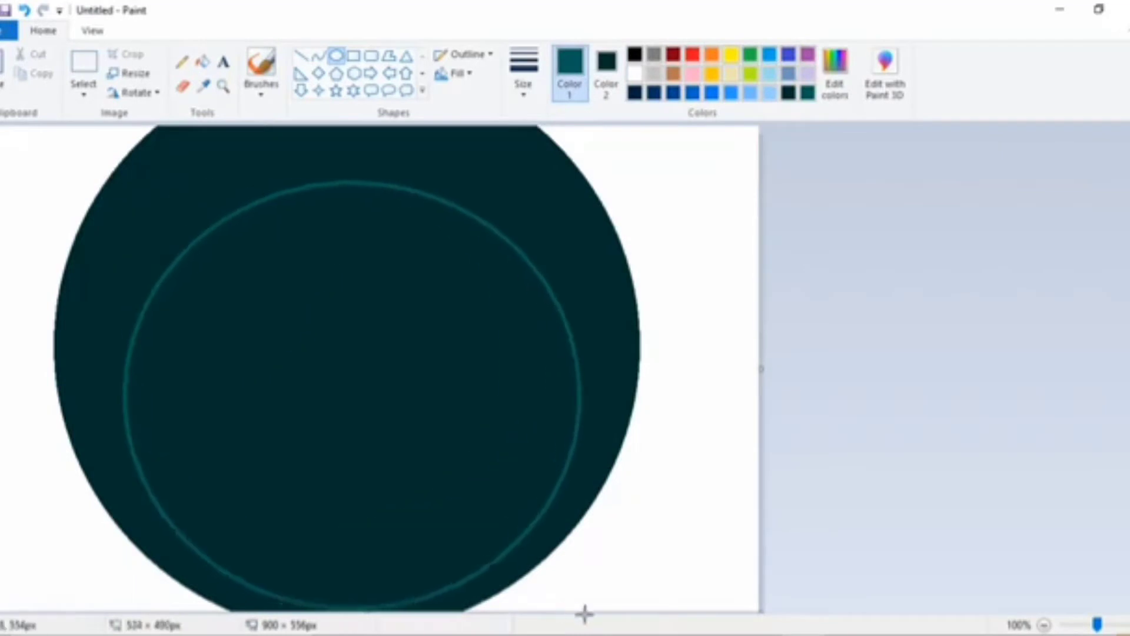
# Step: Place a second circle inside the large dark one, fill it with dark teal and enlarge it to about 557 × 527 px
pyautogui.moveTo(358, 430); pyautogui.dragTo(345, 381)
pyautogui.click(610, 68)
pyautogui.click(808, 92)
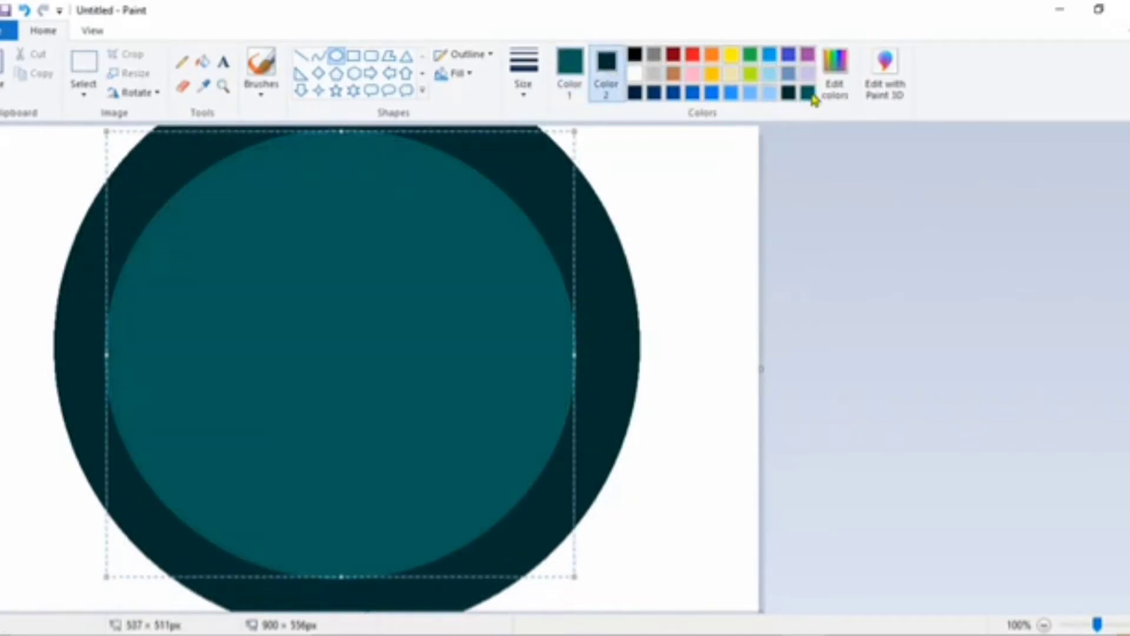
pyautogui.moveTo(575, 355); pyautogui.dragTo(592, 351)
pyautogui.moveTo(350, 131); pyautogui.dragTo(351, 120)
pyautogui.moveTo(351, 577); pyautogui.dragTo(351, 584)
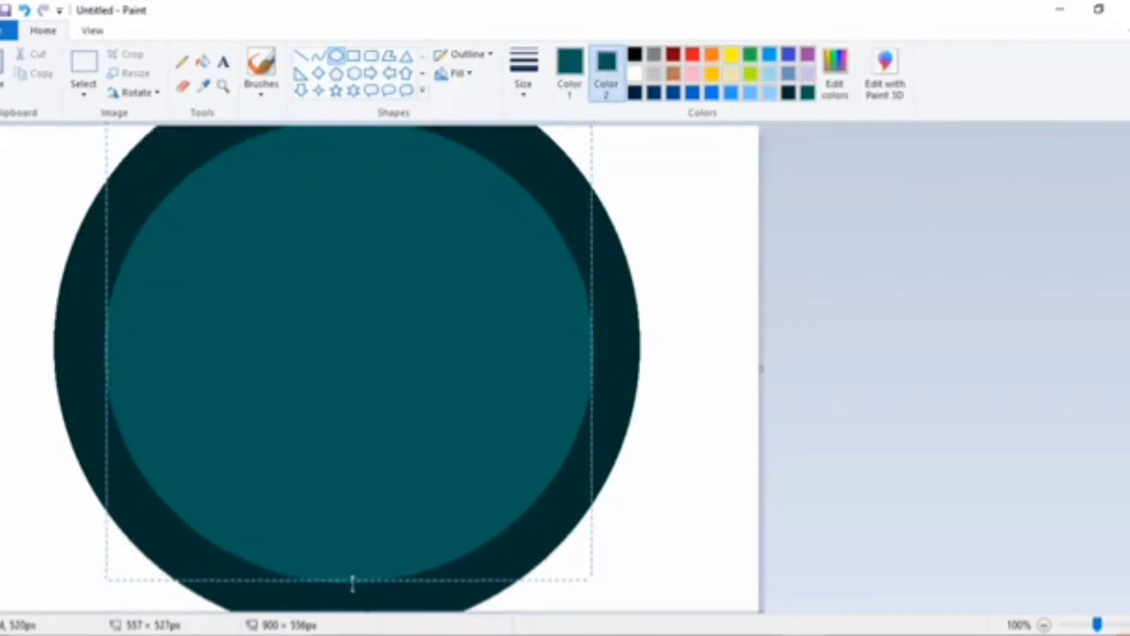
# Step: Draw a third circle in medium teal centred inside the dark teal circle
pyautogui.moveTo(189, 198)
pyautogui.mouseDown()
pyautogui.moveTo(333, 388)
pyautogui.moveTo(582, 585)
pyautogui.mouseUp()
pyautogui.moveTo(391, 391); pyautogui.dragTo(358, 361)
pyautogui.click(705, 371)
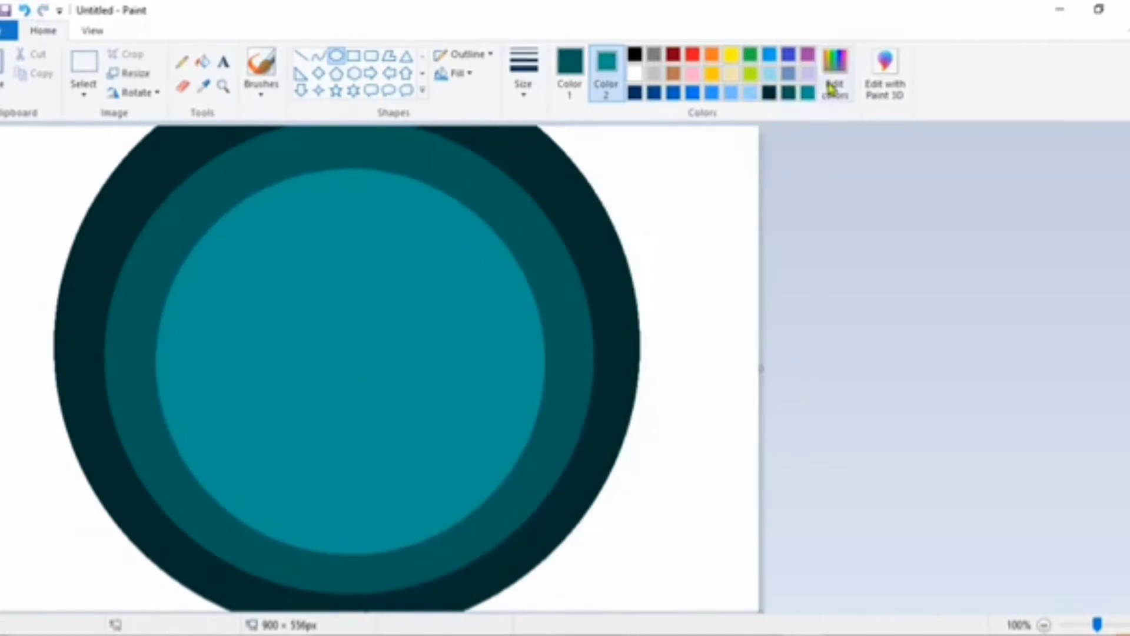
# Step: Mix a brighter teal and draw a fourth circle with matching fill and outline, centred inside the third one
pyautogui.click(834, 88)
pyautogui.moveTo(752, 323); pyautogui.dragTo(752, 305)
pyautogui.click(417, 448)
pyautogui.moveTo(217, 242); pyautogui.dragTo(536, 552)
pyautogui.moveTo(381, 381); pyautogui.dragTo(357, 352)
pyautogui.click(575, 66)
pyautogui.click(807, 93)
pyautogui.click(690, 204)
# Step: Draw an ellipse about 256 × 212 px inside the smallest circle and mix a brighter cyan for its outline
pyautogui.moveTo(226, 272); pyautogui.dragTo(450, 457)
pyautogui.click(834, 87)
pyautogui.moveTo(752, 310); pyautogui.dragTo(752, 291)
pyautogui.click(414, 446)
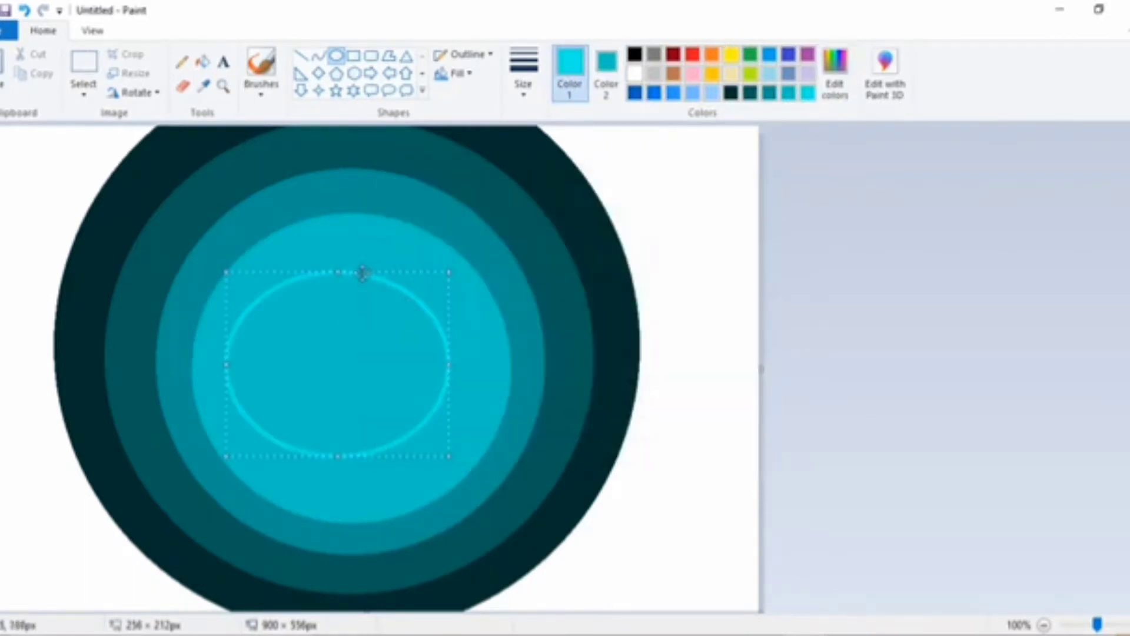
pyautogui.moveTo(364, 273); pyautogui.dragTo(360, 242)
pyautogui.moveTo(451, 374); pyautogui.dragTo(465, 376)
pyautogui.click(387, 318)
pyautogui.moveTo(260, 273)
pyautogui.mouseDown()
pyautogui.moveTo(520, 514)
pyautogui.moveTo(498, 504)
pyautogui.mouseUp()
pyautogui.moveTo(395, 395); pyautogui.dragTo(352, 360)
pyautogui.click(789, 93)
pyautogui.click(630, 158)
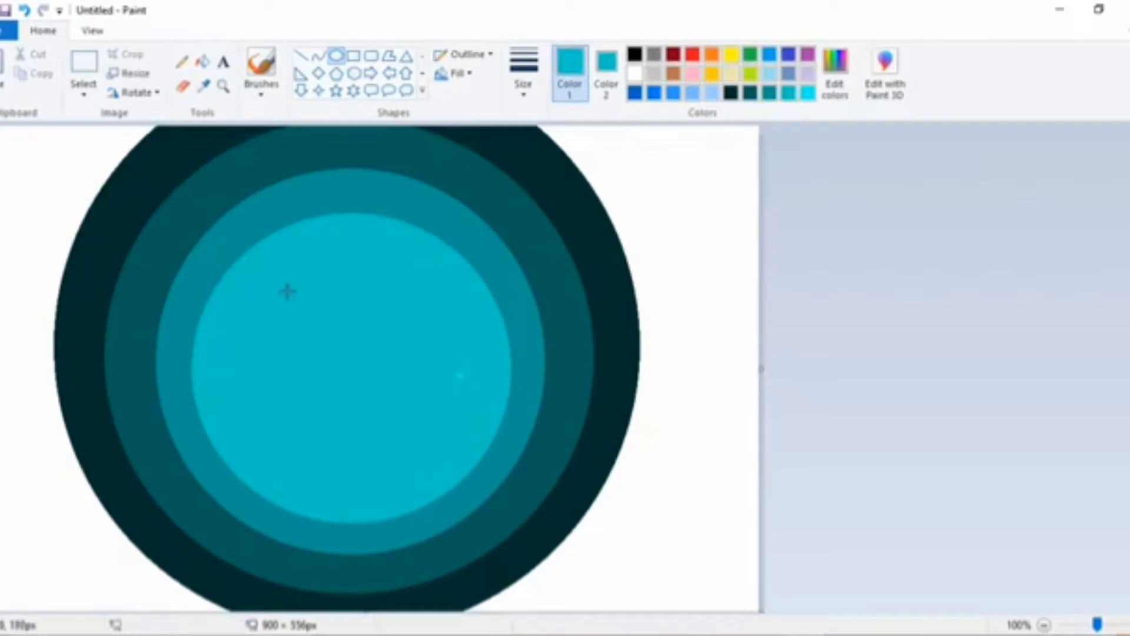
# Step: Draw a fifth circle inside the fourth one, using the bright cyan for both outline and fill
pyautogui.moveTo(253, 264)
pyautogui.mouseDown()
pyautogui.moveTo(449, 431)
pyautogui.moveTo(495, 503)
pyautogui.mouseUp()
pyautogui.click(809, 93)
pyautogui.moveTo(408, 409); pyautogui.dragTo(386, 392)
pyautogui.click(616, 86)
pyautogui.click(809, 93)
pyautogui.click(750, 147)
# Step: Draw a sixth circle about 248 × 233 px inside the fifth, filled with a lighter cyan of luminosity 133
pyautogui.moveTo(291, 293)
pyautogui.mouseDown()
pyautogui.moveTo(454, 404)
pyautogui.moveTo(478, 434)
pyautogui.mouseUp()
pyautogui.moveTo(383, 370); pyautogui.dragTo(361, 360)
pyautogui.click(840, 99)
pyautogui.moveTo(754, 289); pyautogui.dragTo(753, 277)
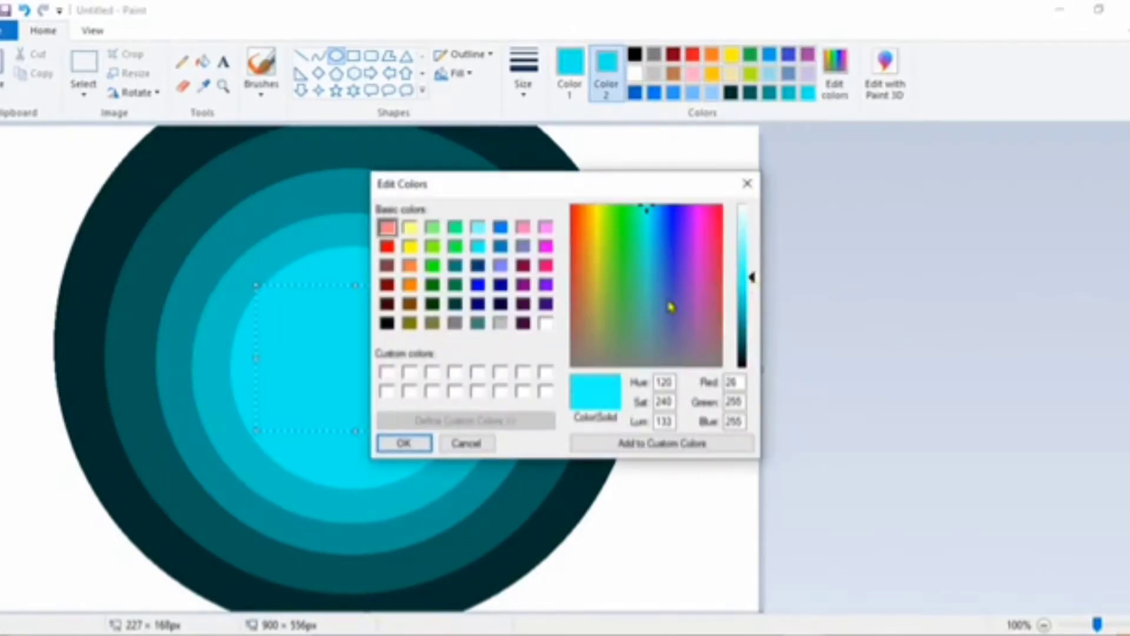
pyautogui.click(403, 444)
pyautogui.moveTo(452, 432); pyautogui.dragTo(471, 488)
pyautogui.moveTo(412, 420); pyautogui.dragTo(406, 402)
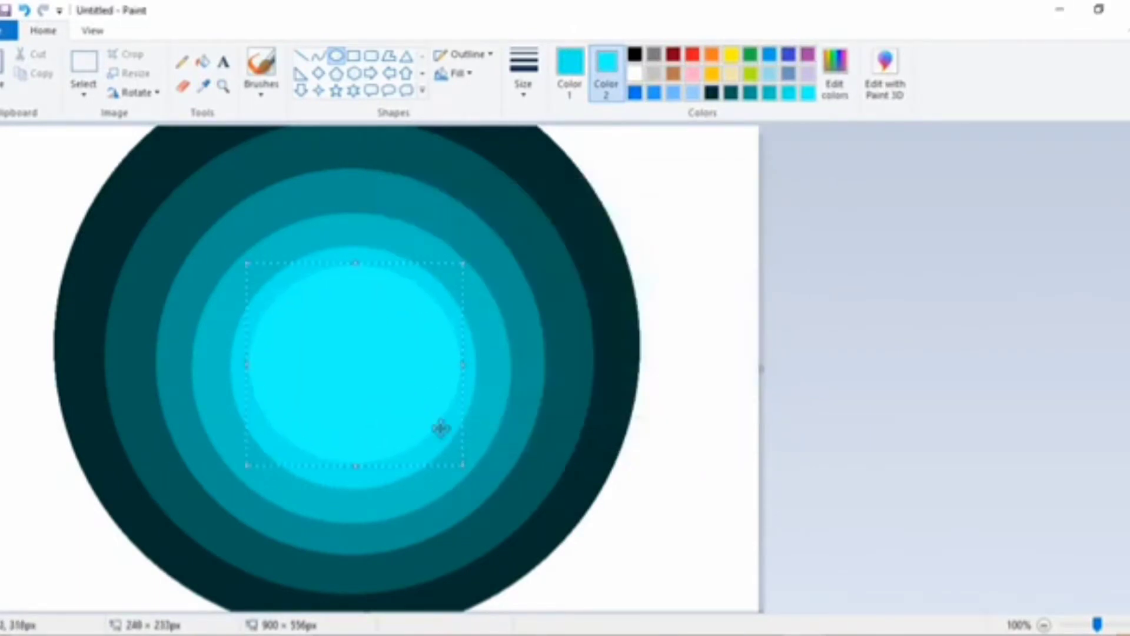
# Step: Draw a white circle about 243 × 240 px and centre it over the innermost cyan circle
pyautogui.click(634, 74)
pyautogui.moveTo(269, 292); pyautogui.dragTo(496, 501)
pyautogui.moveTo(394, 399); pyautogui.dragTo(368, 372)
pyautogui.moveTo(354, 267); pyautogui.dragTo(354, 258)
pyautogui.moveTo(471, 472); pyautogui.dragTo(453, 463)
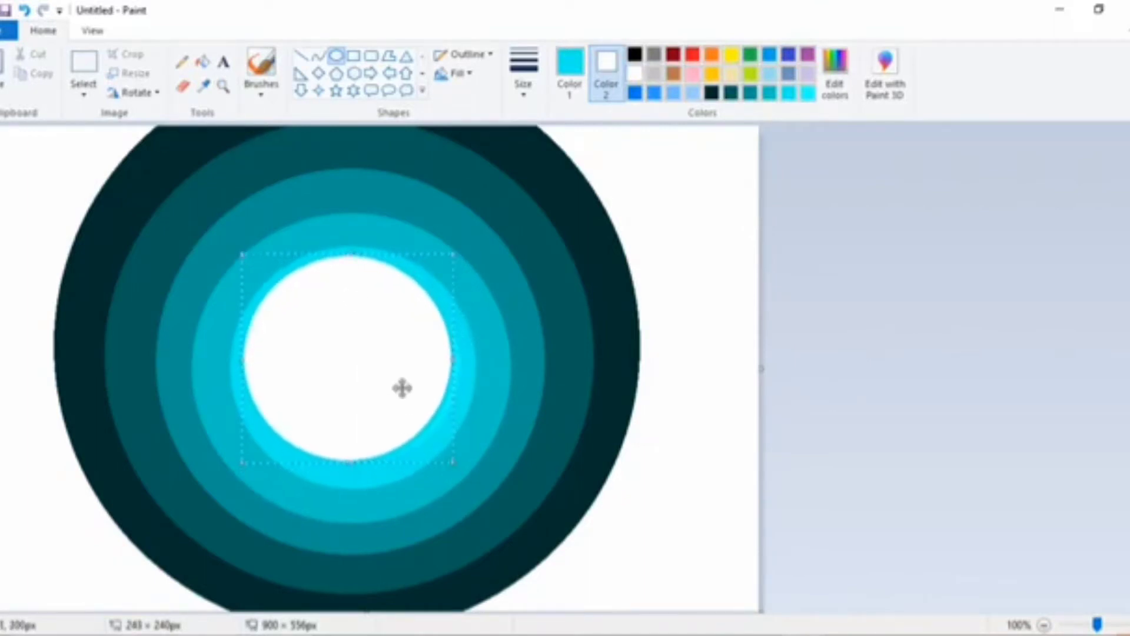
pyautogui.moveTo(408, 389)
pyautogui.mouseDown()
pyautogui.moveTo(424, 401)
pyautogui.moveTo(414, 401)
pyautogui.mouseUp()
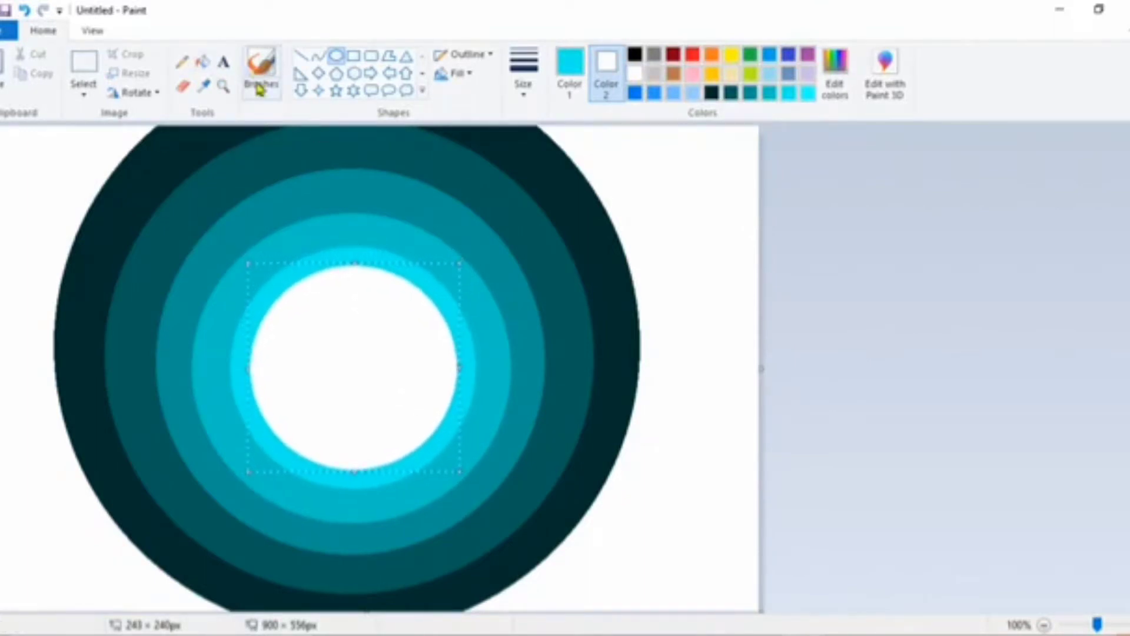
# Step: Pick the Fill tool and mix a near-black teal slightly darker than the outermost circle
pyautogui.click(259, 92)
pyautogui.click(202, 61)
pyautogui.click(711, 93)
pyautogui.click(835, 77)
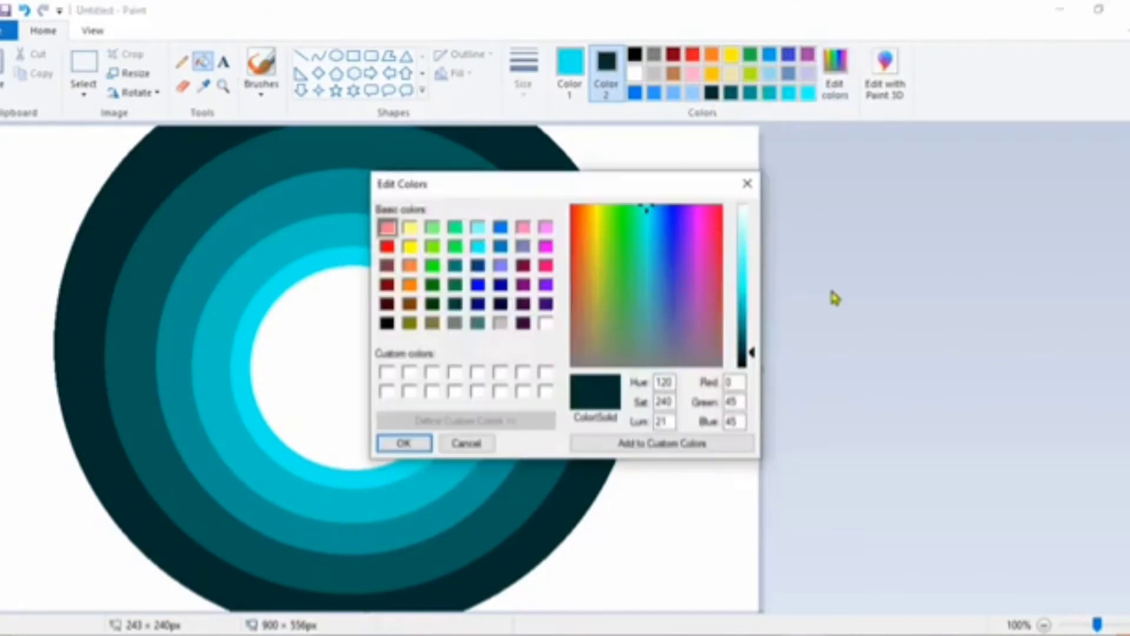
pyautogui.moveTo(749, 348); pyautogui.dragTo(750, 356)
pyautogui.click(404, 442)
# Step: Fill the background on both sides of the circles with the near-black teal
pyautogui.click(650, 432)
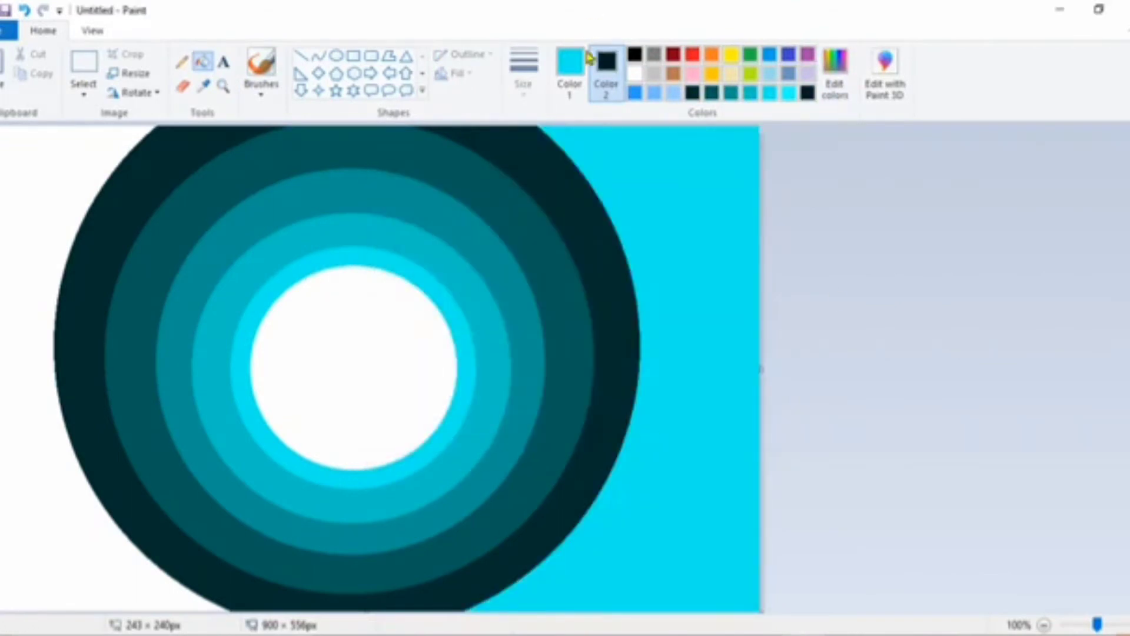
pyautogui.click(569, 65)
pyautogui.click(808, 92)
pyautogui.click(695, 153)
pyautogui.click(51, 170)
# Step: Blend the outermost circle's edge into the background using the Airbrush at a thick size
pyautogui.click(261, 93)
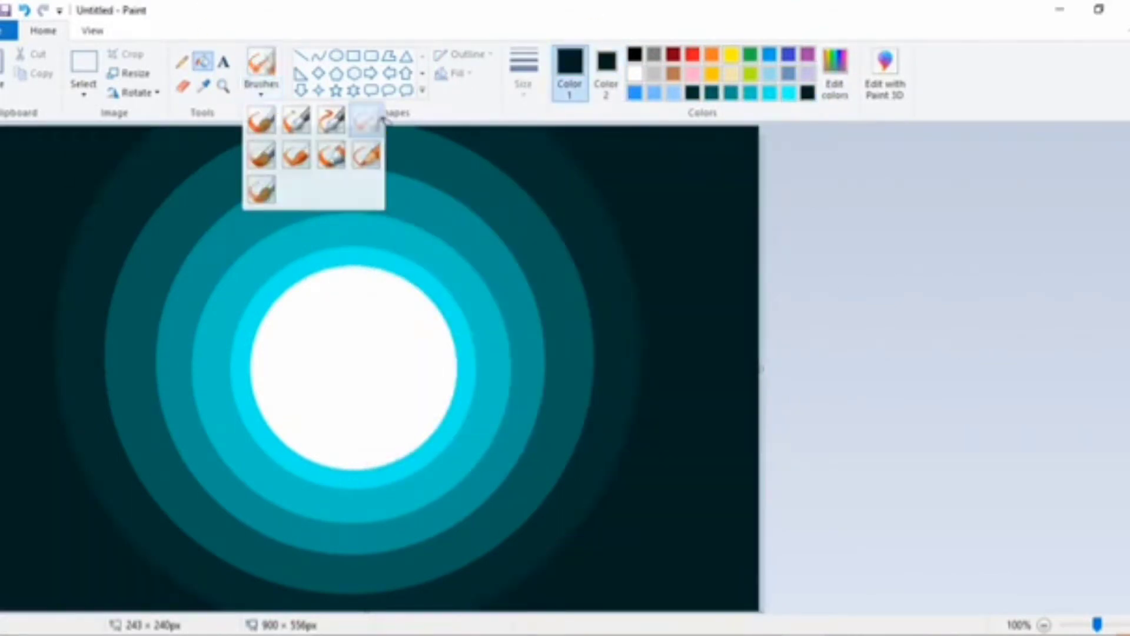
pyautogui.click(368, 122)
pyautogui.click(523, 85)
pyautogui.click(545, 236)
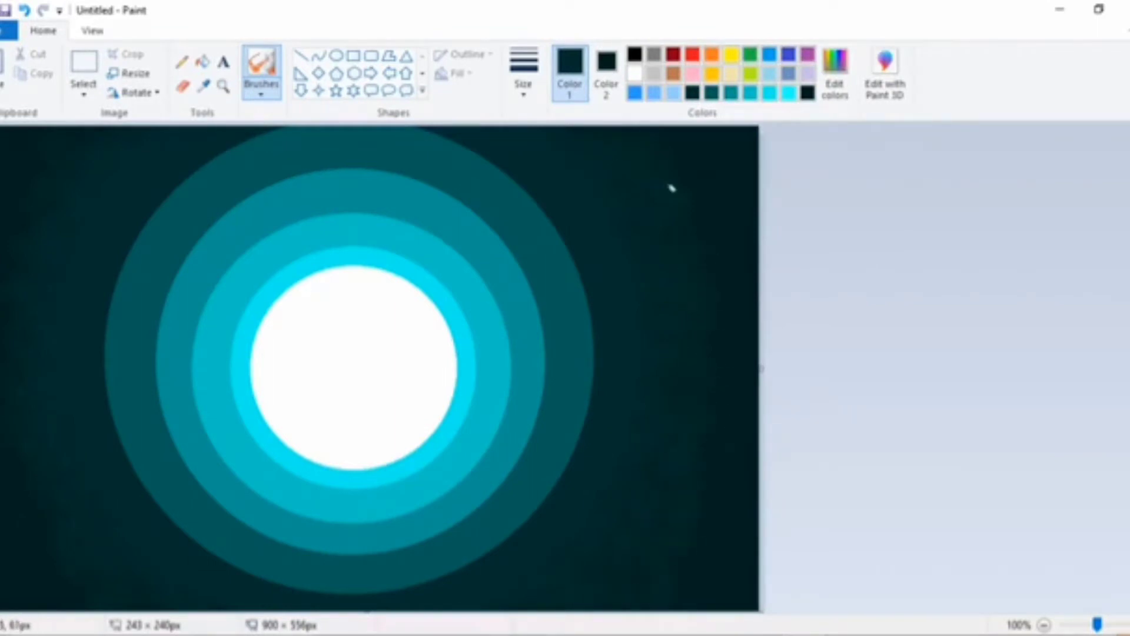
pyautogui.click(731, 93)
pyautogui.moveTo(574, 222)
pyautogui.mouseDown()
pyautogui.moveTo(533, 160)
pyautogui.moveTo(579, 198)
pyautogui.moveTo(628, 209)
pyautogui.moveTo(581, 159)
pyautogui.mouseUp()
pyautogui.click(25, 10)
# Step: Airbrush dark teal around the edge of the dark teal ring to blend it into the darker background
pyautogui.click(710, 93)
pyautogui.moveTo(511, 181)
pyautogui.mouseDown()
pyautogui.moveTo(557, 208)
pyautogui.moveTo(657, 218)
pyautogui.moveTo(649, 278)
pyautogui.moveTo(594, 263)
pyautogui.moveTo(546, 200)
pyautogui.moveTo(552, 231)
pyautogui.mouseUp()
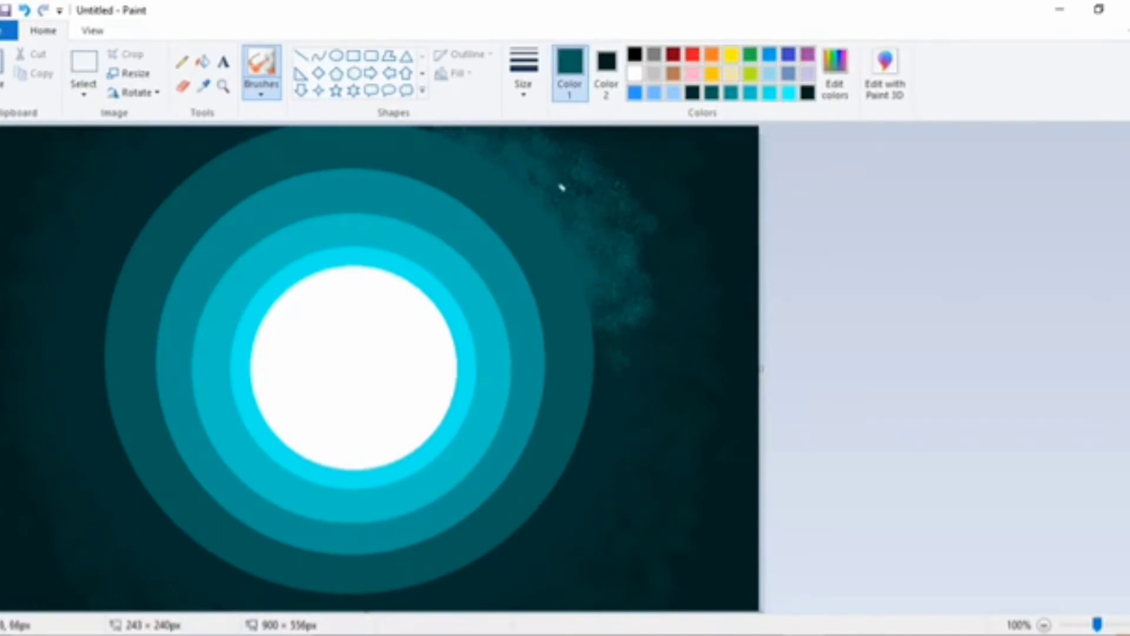
pyautogui.moveTo(580, 321)
pyautogui.mouseDown()
pyautogui.moveTo(603, 319)
pyautogui.moveTo(645, 347)
pyautogui.moveTo(661, 274)
pyautogui.moveTo(629, 164)
pyautogui.mouseUp()
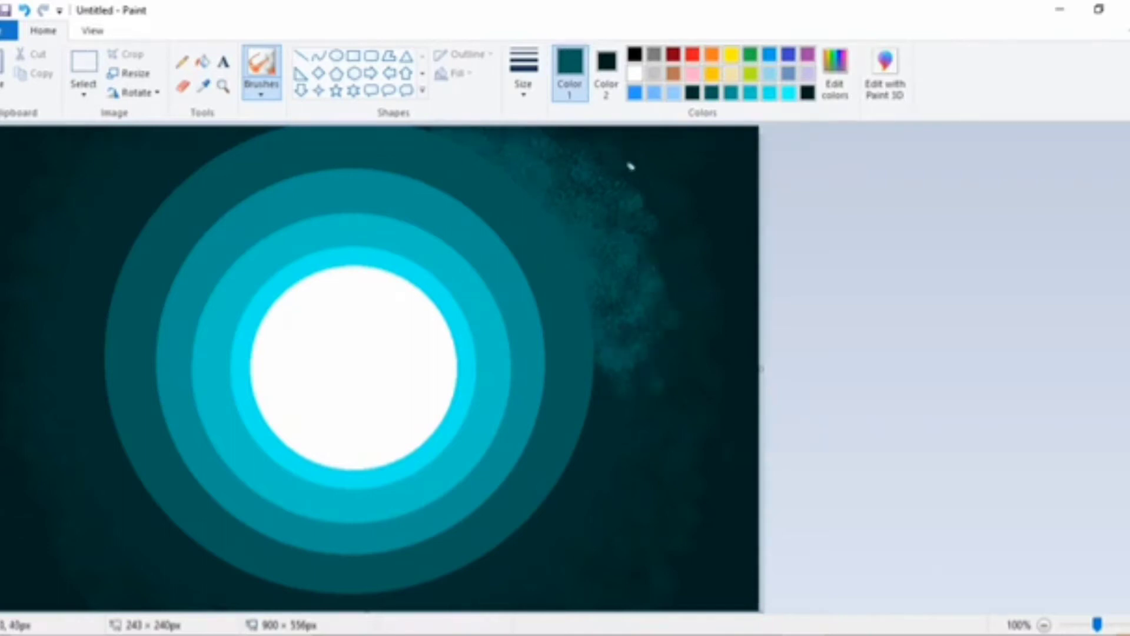
pyautogui.moveTo(601, 305)
pyautogui.mouseDown()
pyautogui.moveTo(617, 424)
pyautogui.moveTo(648, 353)
pyautogui.moveTo(633, 438)
pyautogui.moveTo(595, 405)
pyautogui.moveTo(581, 501)
pyautogui.moveTo(599, 553)
pyautogui.moveTo(591, 476)
pyautogui.moveTo(534, 515)
pyautogui.mouseUp()
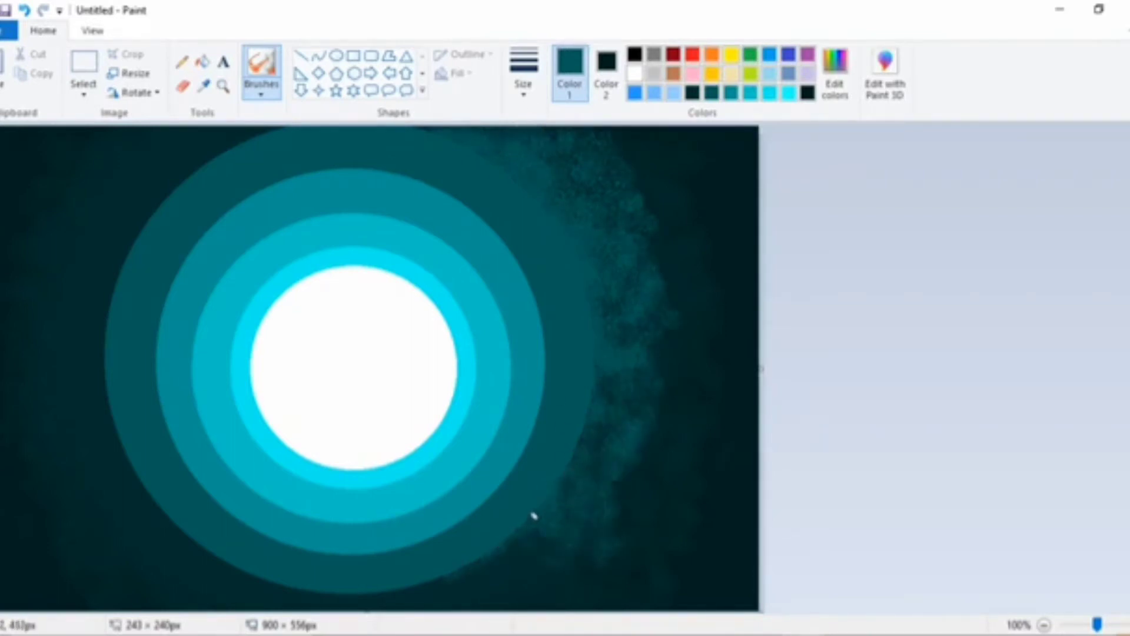
pyautogui.moveTo(418, 585)
pyautogui.mouseDown()
pyautogui.moveTo(367, 599)
pyautogui.moveTo(272, 548)
pyautogui.moveTo(309, 585)
pyautogui.moveTo(324, 586)
pyautogui.moveTo(152, 518)
pyautogui.mouseUp()
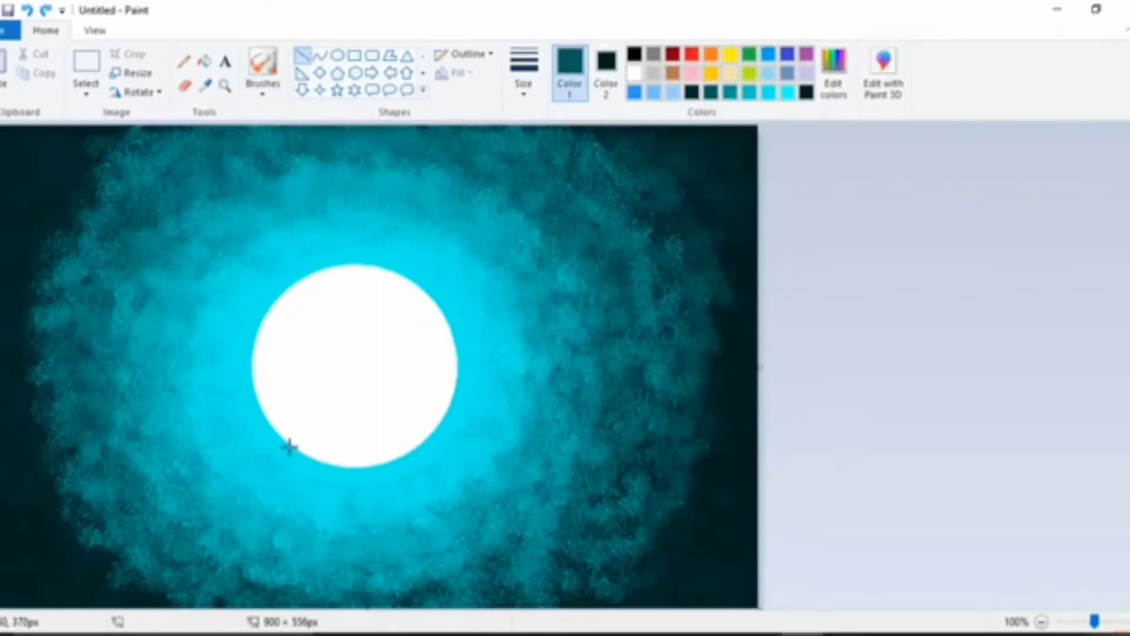
# Step: Draw a straight line about 386 × 194 px from the white circle's lower-left edge to the canvas's lower-left corner
pyautogui.moveTo(288, 446)
pyautogui.mouseDown()
pyautogui.moveTo(126, 482)
pyautogui.moveTo(0, 612)
pyautogui.moveTo(0, 582)
pyautogui.mouseUp()
pyautogui.moveTo(55, 556)
pyautogui.mouseDown()
pyautogui.moveTo(83, 558)
pyautogui.moveTo(73, 560)
pyautogui.mouseUp()
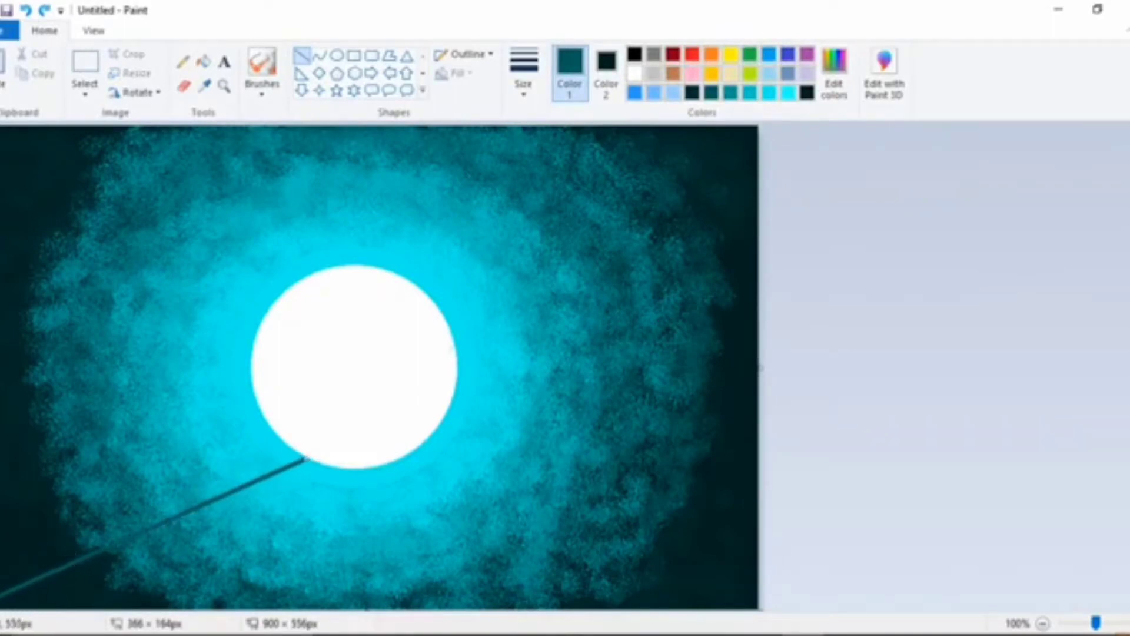
pyautogui.moveTo(0, 601); pyautogui.dragTo(0, 617)
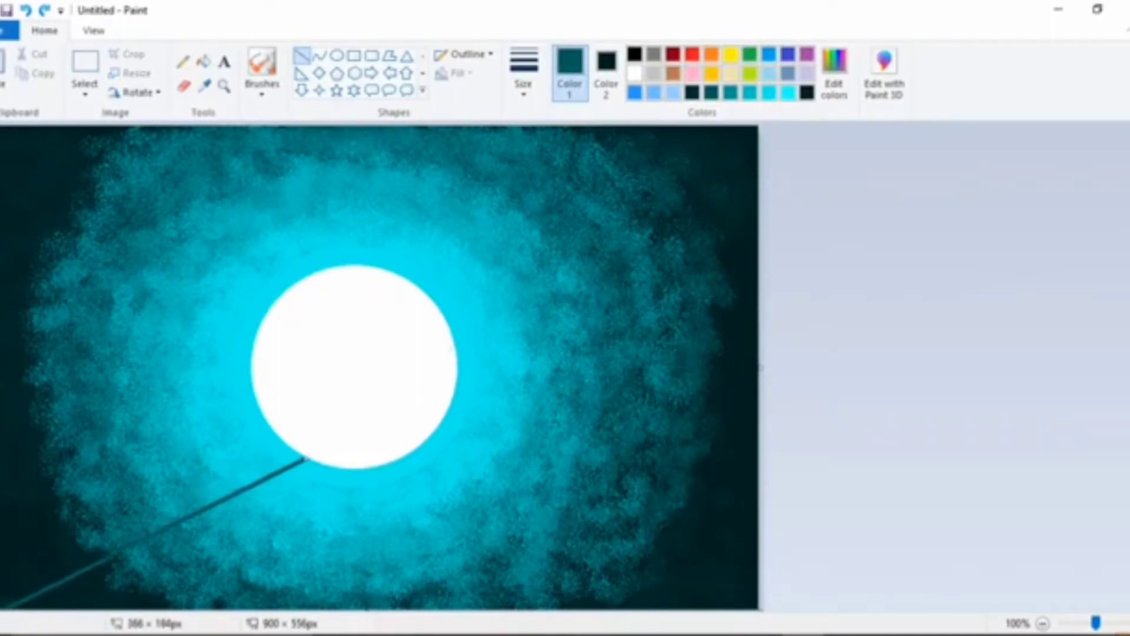
# Step: Recolor the diagonal line black
pyautogui.click(695, 93)
pyautogui.click(822, 86)
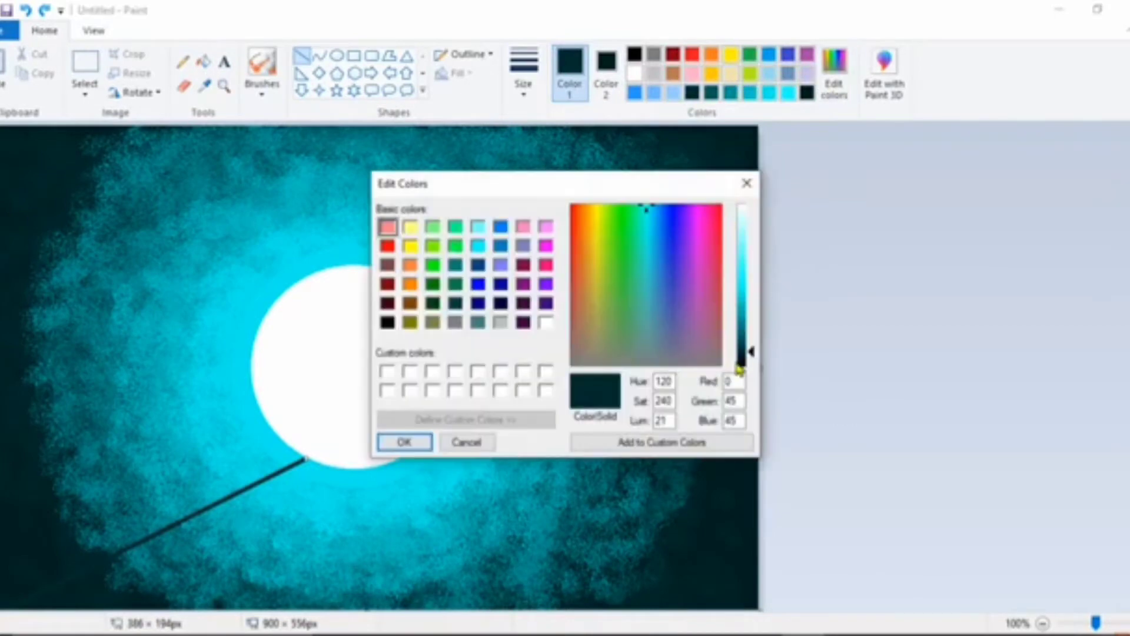
pyautogui.moveTo(754, 359); pyautogui.dragTo(753, 298)
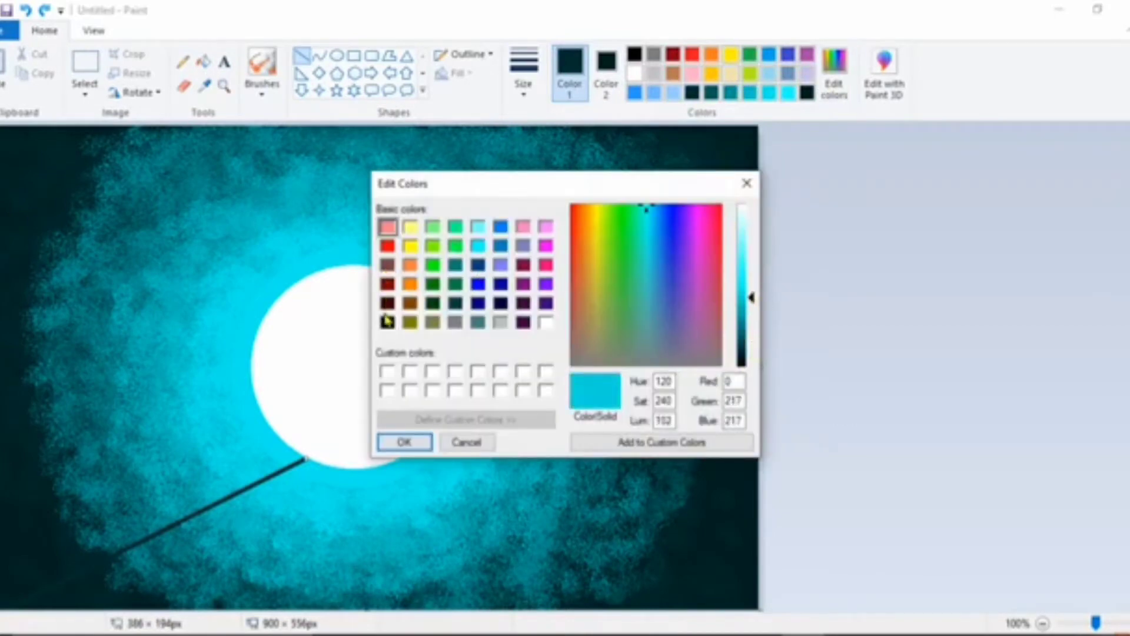
pyautogui.click(388, 323)
pyautogui.click(404, 442)
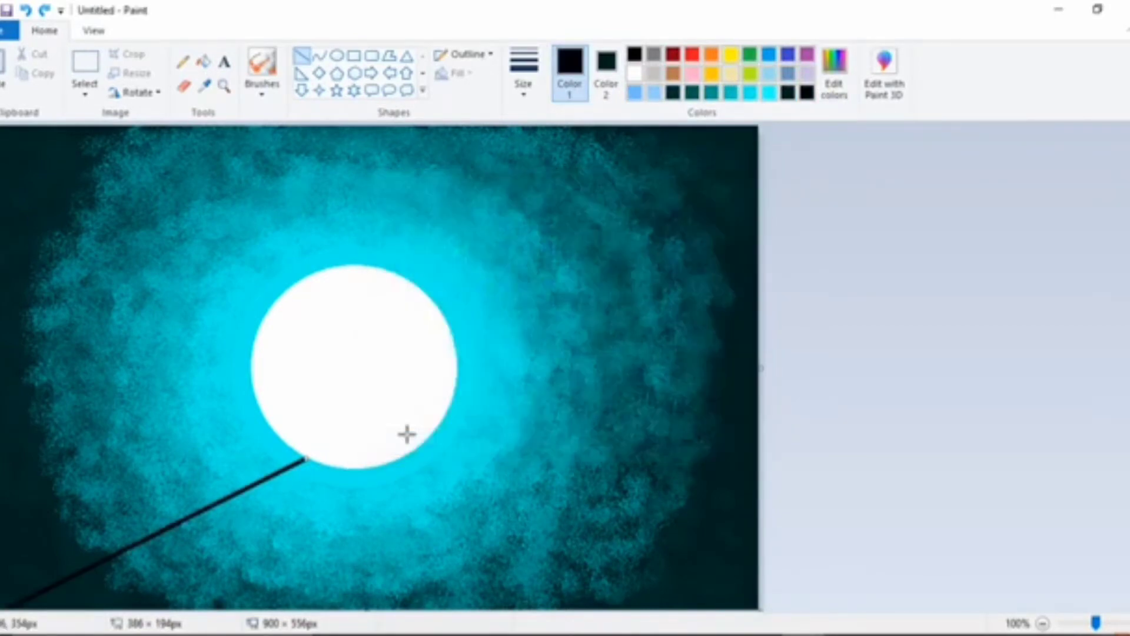
# Step: Draw black lines from the white circle's lower-right edge to the canvas bottom and up around a building at the right canvas edge
pyautogui.moveTo(407, 454); pyautogui.dragTo(783, 306)
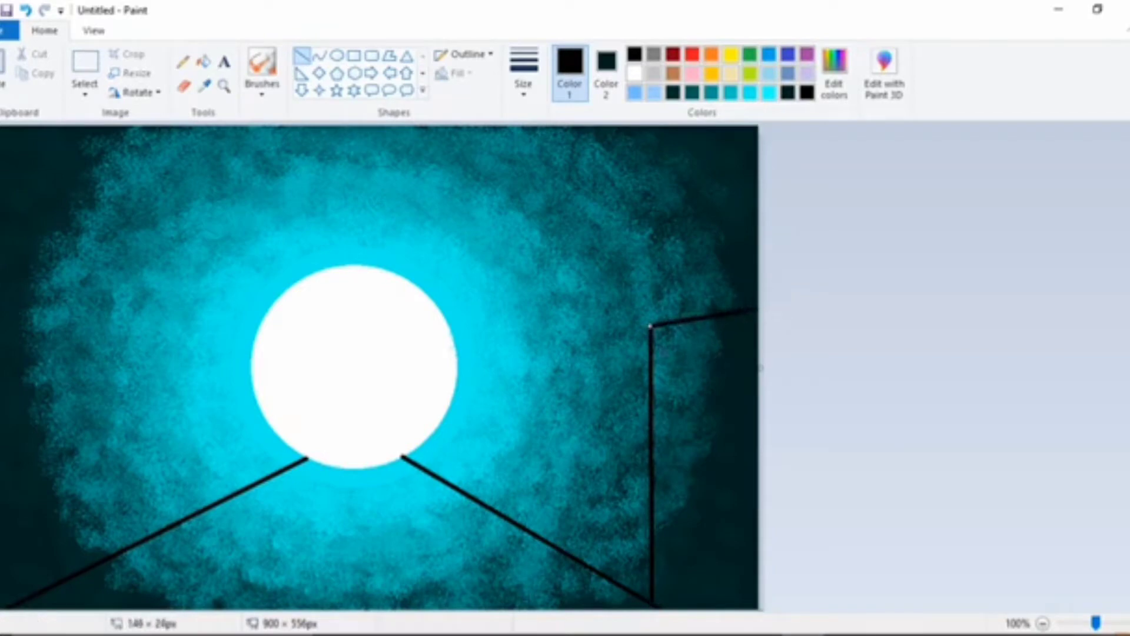
# Step: Outline a box-shaped tower beside the rightmost building with black lines for its vertical edges and four-sided roof
pyautogui.moveTo(623, 585); pyautogui.dragTo(622, 292)
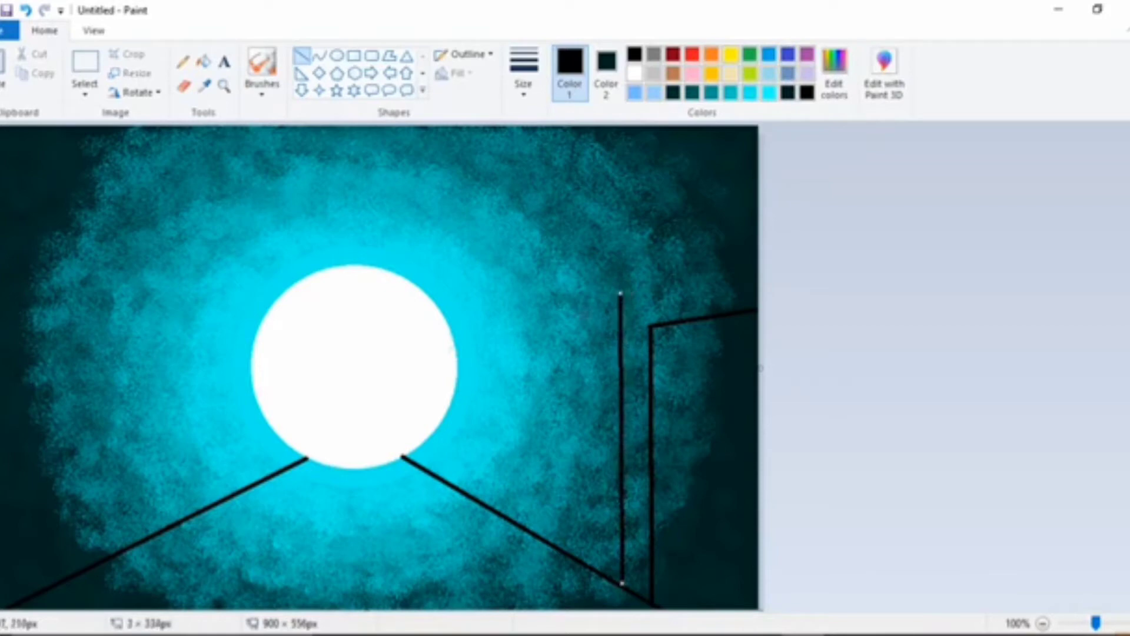
pyautogui.click(638, 303)
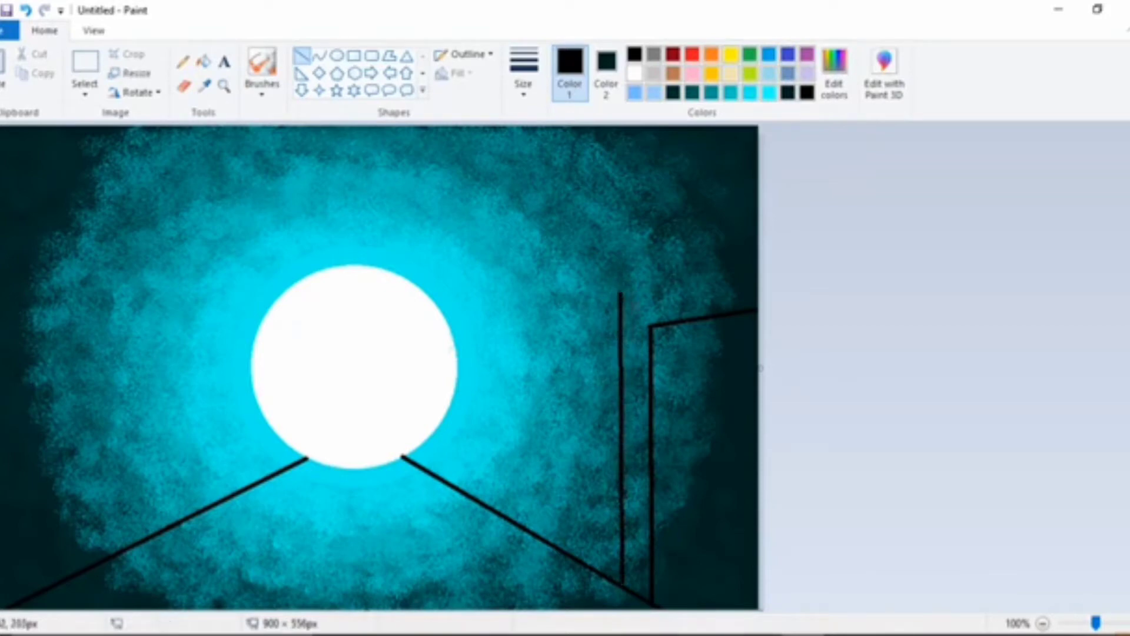
pyautogui.moveTo(621, 293); pyautogui.dragTo(679, 272)
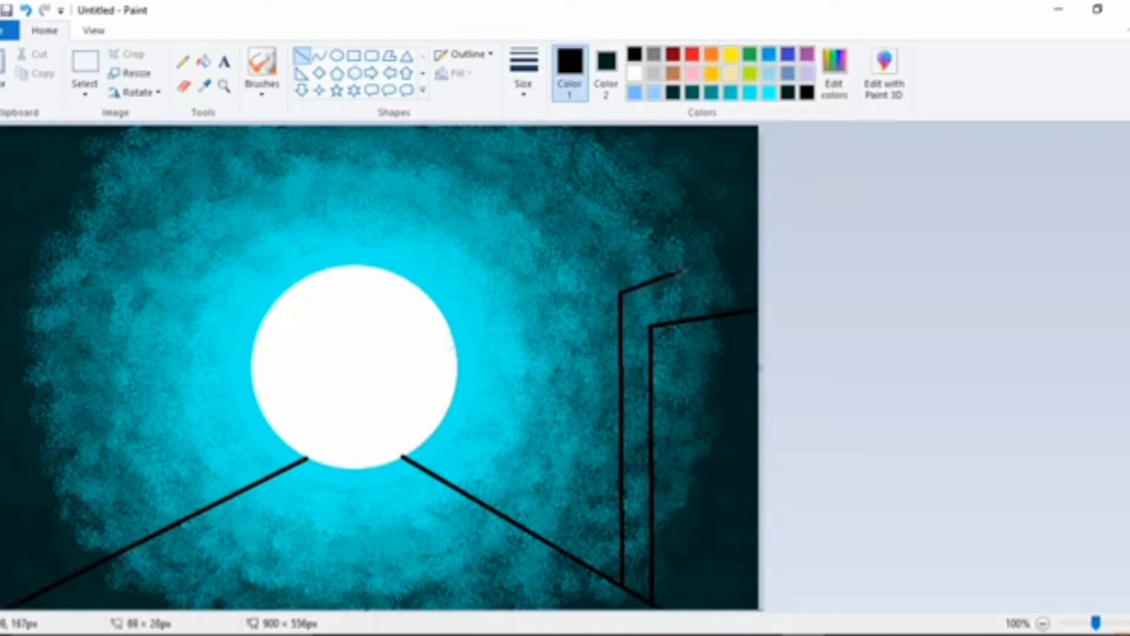
pyautogui.click(501, 369)
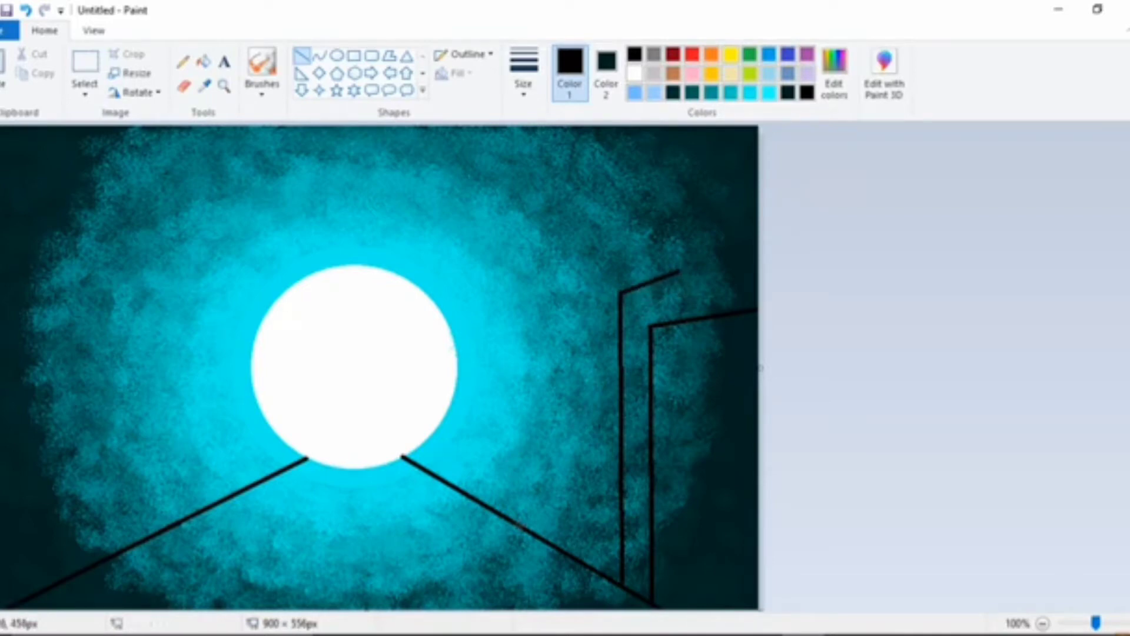
pyautogui.moveTo(521, 524); pyautogui.dragTo(621, 291)
pyautogui.click(570, 339)
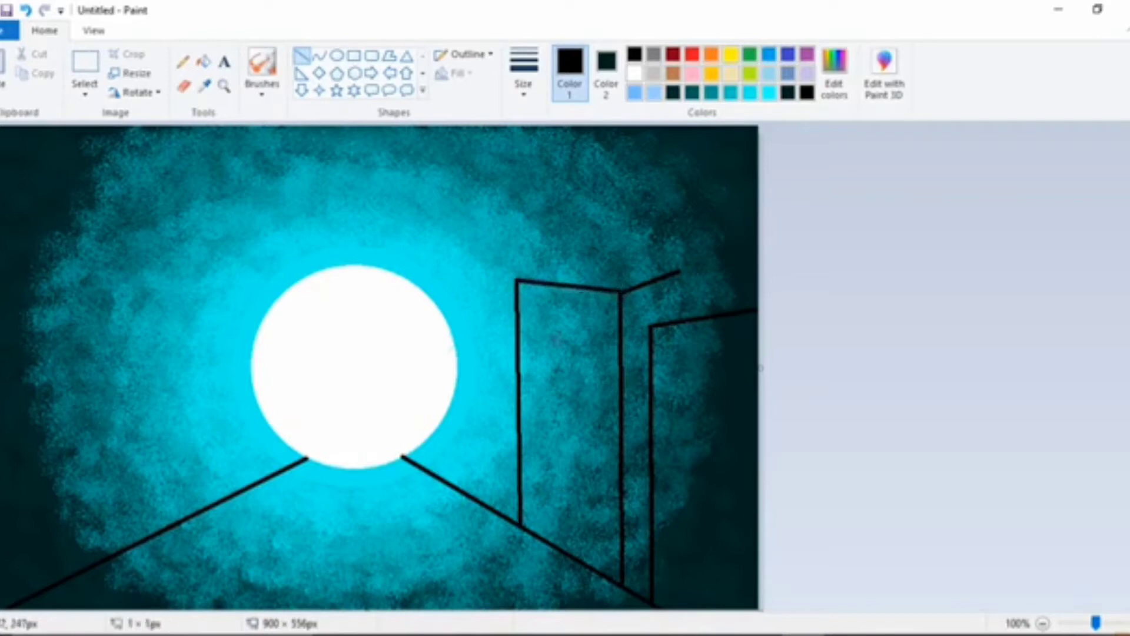
pyautogui.moveTo(517, 280)
pyautogui.mouseDown()
pyautogui.moveTo(609, 262)
pyautogui.moveTo(601, 258)
pyautogui.moveTo(680, 270)
pyautogui.mouseUp()
pyautogui.moveTo(633, 261); pyautogui.dragTo(682, 321)
pyautogui.click(753, 287)
pyautogui.click(750, 320)
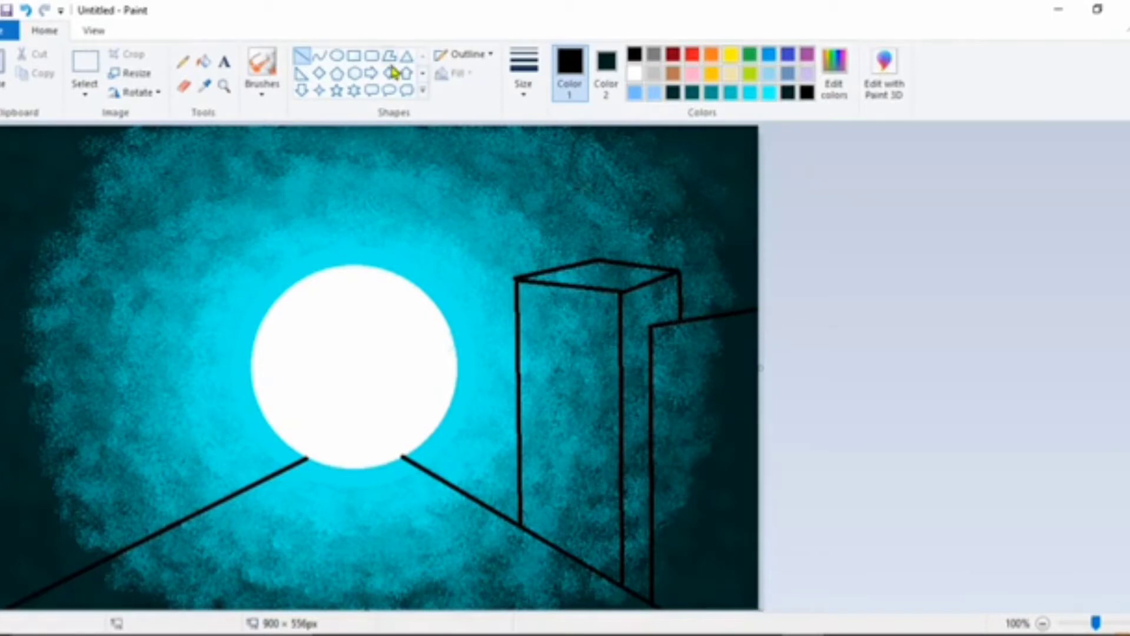
# Step: Cover the front of the rightmost building with two solid black rectangles reaching the canvas bottom
pyautogui.click(353, 54)
pyautogui.moveTo(656, 328)
pyautogui.mouseDown()
pyautogui.moveTo(746, 462)
pyautogui.moveTo(823, 535)
pyautogui.mouseUp()
pyautogui.click(607, 64)
pyautogui.click(634, 54)
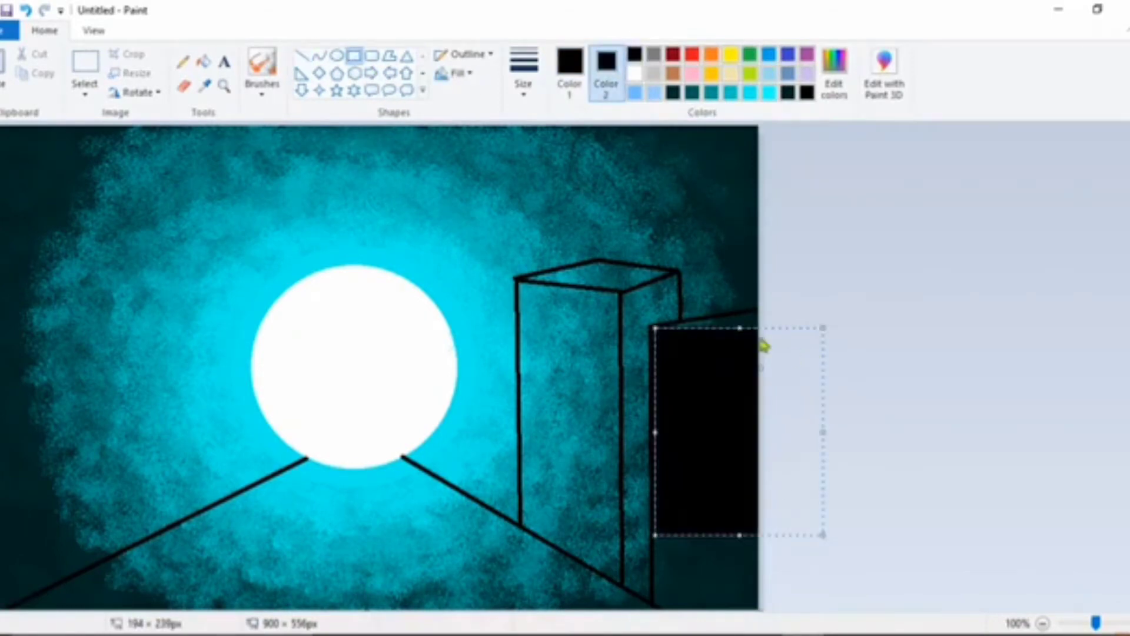
pyautogui.moveTo(740, 328); pyautogui.dragTo(739, 323)
pyautogui.click(724, 570)
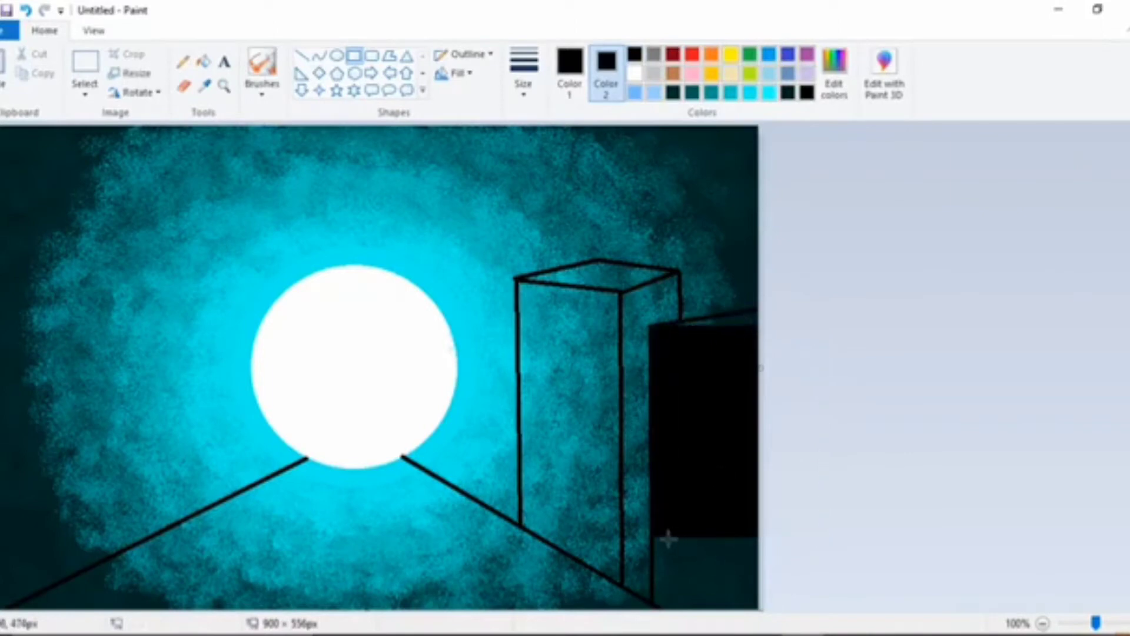
pyautogui.moveTo(653, 536); pyautogui.dragTo(778, 608)
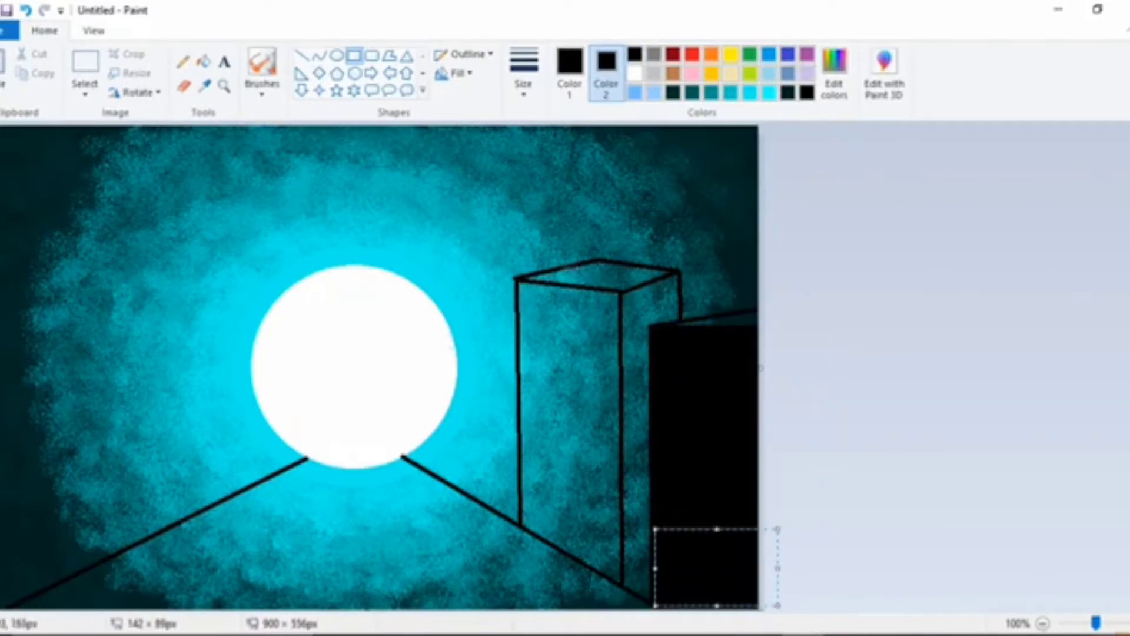
# Step: Fill the tower's four-sided roof solid black using the brush at its thickest size
pyautogui.click(265, 88)
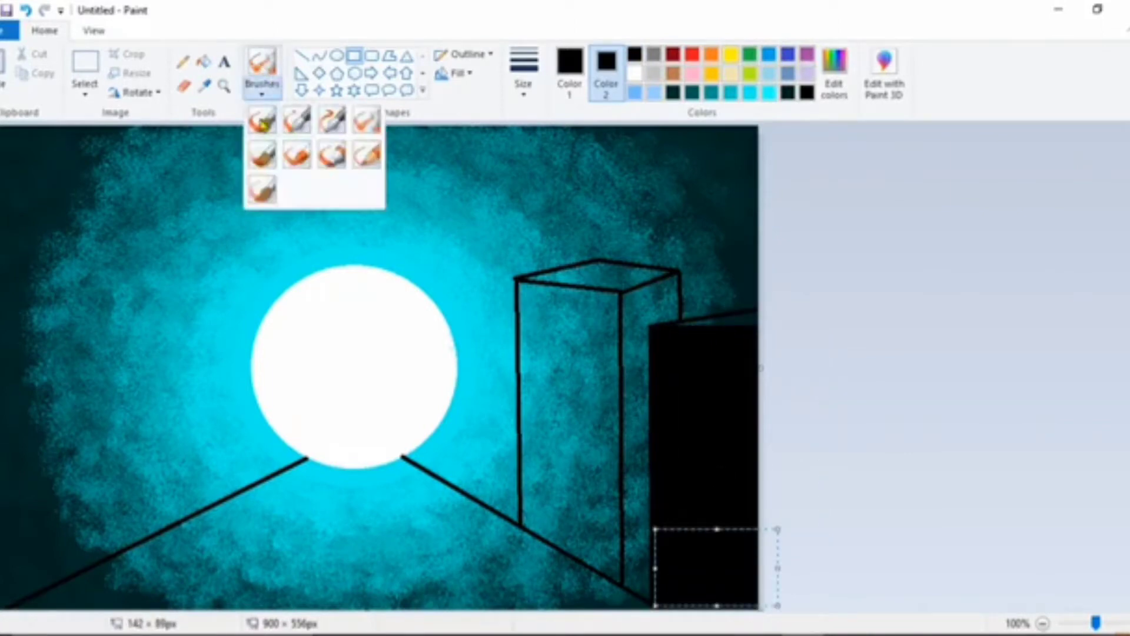
pyautogui.click(263, 120)
pyautogui.click(523, 77)
pyautogui.click(555, 235)
pyautogui.moveTo(612, 284); pyautogui.dragTo(554, 280)
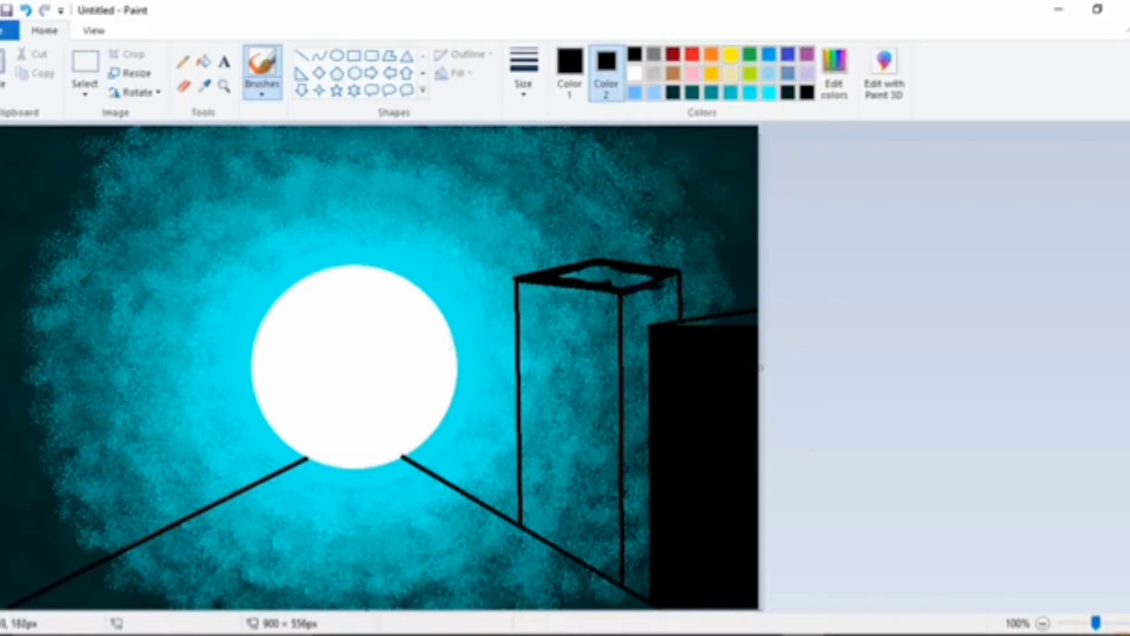
pyautogui.moveTo(647, 275)
pyautogui.mouseDown()
pyautogui.moveTo(569, 274)
pyautogui.moveTo(636, 430)
pyautogui.mouseUp()
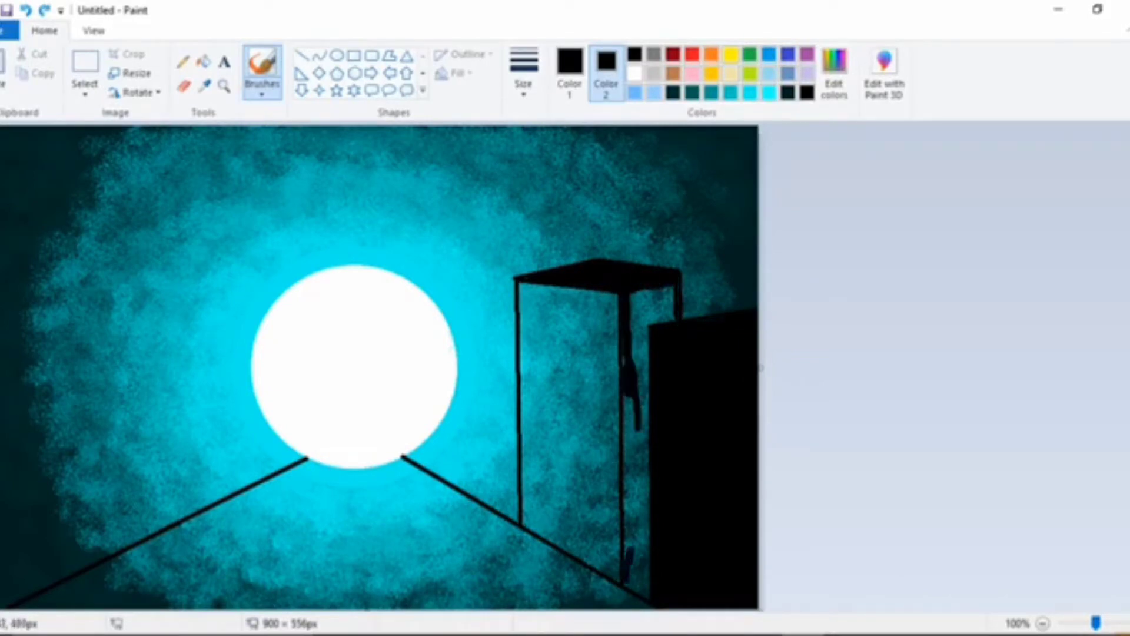
# Step: Fill the tower's narrow face beside the rightmost building solid black with thick lines and brush strokes
pyautogui.click(302, 56)
pyautogui.moveTo(627, 301); pyautogui.dragTo(624, 583)
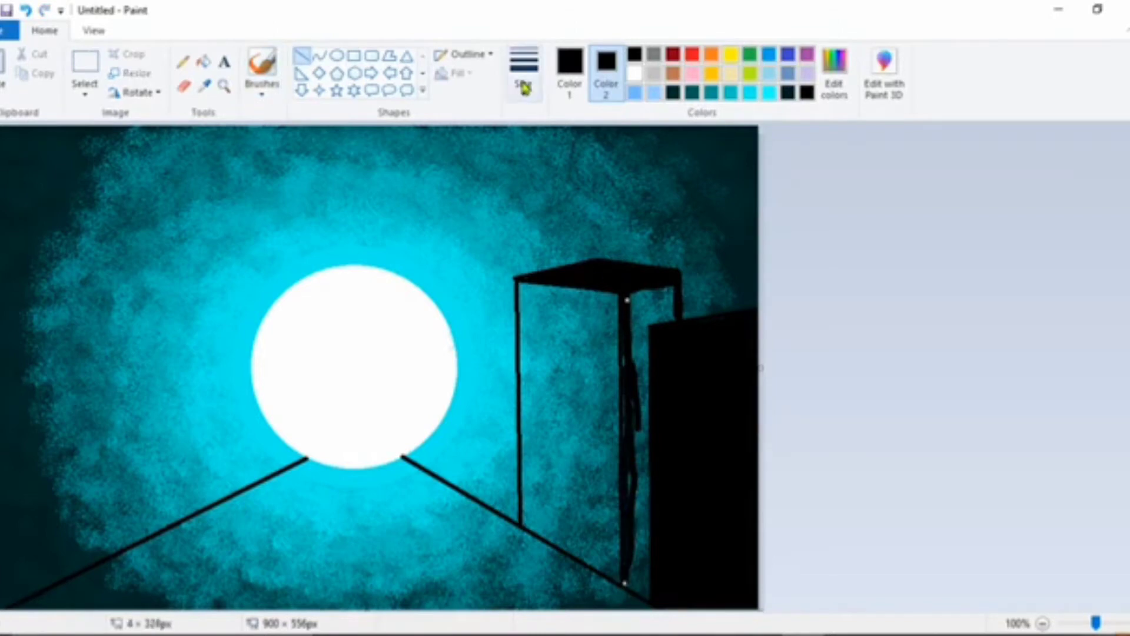
pyautogui.click(525, 89)
pyautogui.click(561, 236)
pyautogui.moveTo(627, 300); pyautogui.dragTo(643, 595)
pyautogui.moveTo(639, 553); pyautogui.dragTo(626, 547)
pyautogui.moveTo(629, 294); pyautogui.dragTo(670, 328)
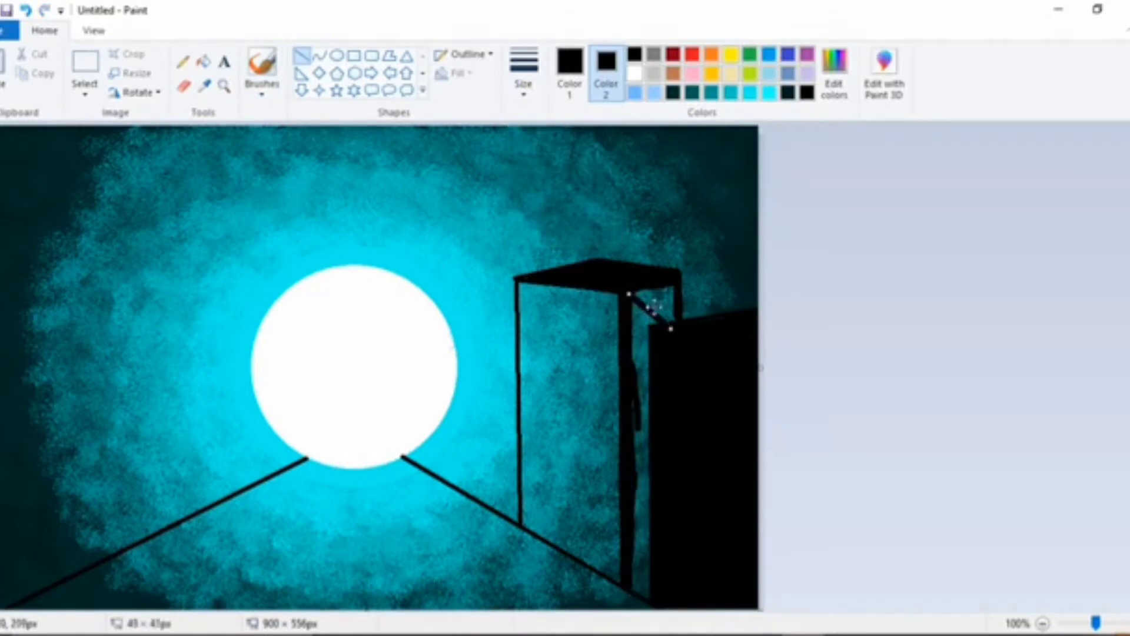
pyautogui.click(273, 72)
pyautogui.moveTo(639, 294)
pyautogui.mouseDown()
pyautogui.moveTo(656, 301)
pyautogui.moveTo(658, 289)
pyautogui.moveTo(637, 397)
pyautogui.moveTo(642, 471)
pyautogui.mouseUp()
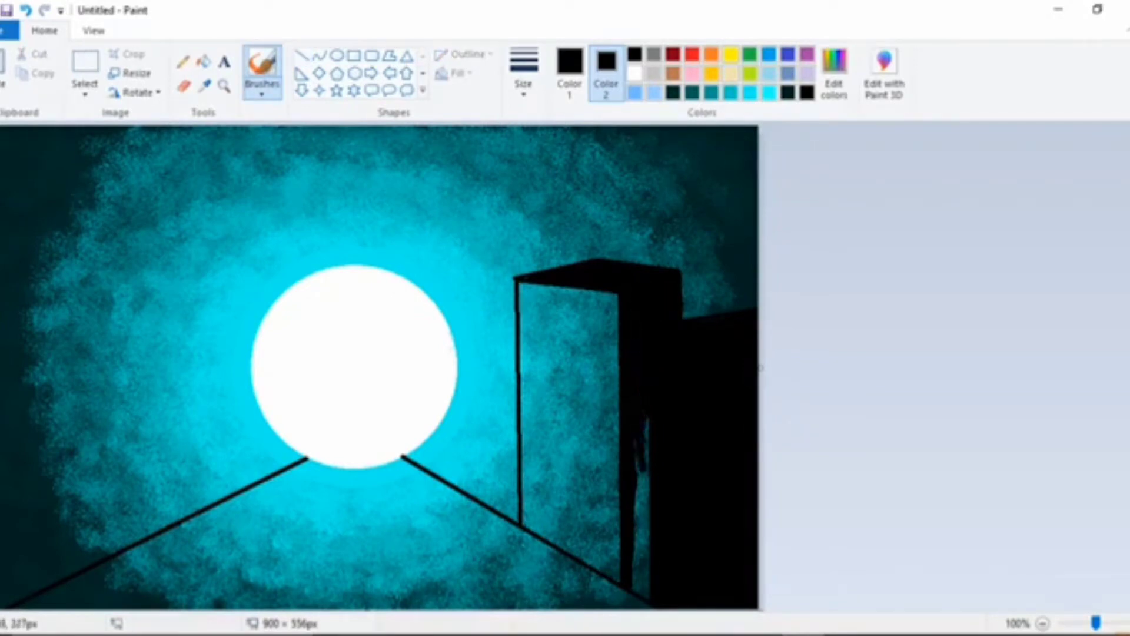
pyautogui.moveTo(642, 418); pyautogui.dragTo(642, 589)
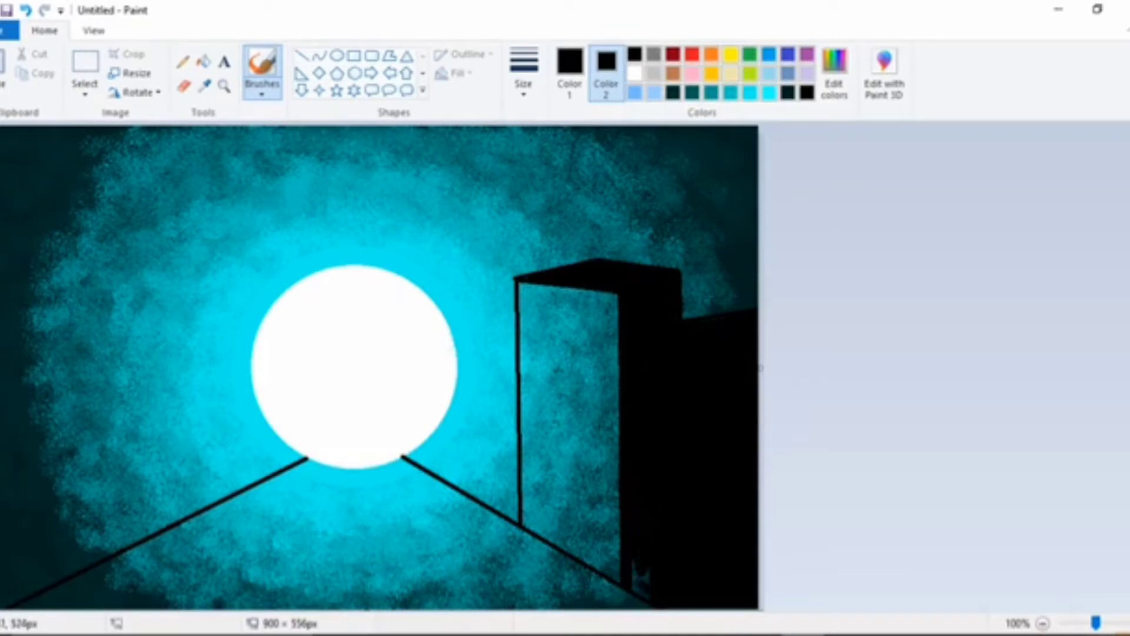
# Step: Mix a custom dark gray from the standard gray, with luminosity about 65
pyautogui.click(650, 56)
pyautogui.click(834, 85)
pyautogui.moveTo(751, 286); pyautogui.dragTo(750, 327)
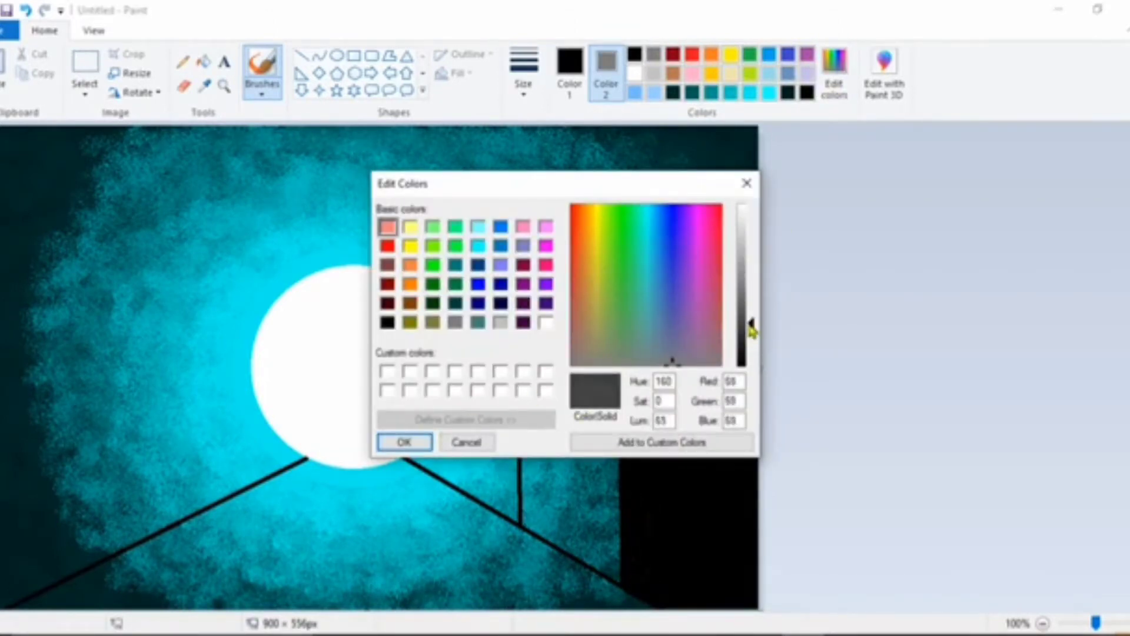
pyautogui.click(404, 442)
# Step: Outline the tower's moon-facing side with thick dark gray lines along its vertical edges, slanted top and base
pyautogui.click(302, 56)
pyautogui.moveTo(516, 282); pyautogui.dragTo(520, 530)
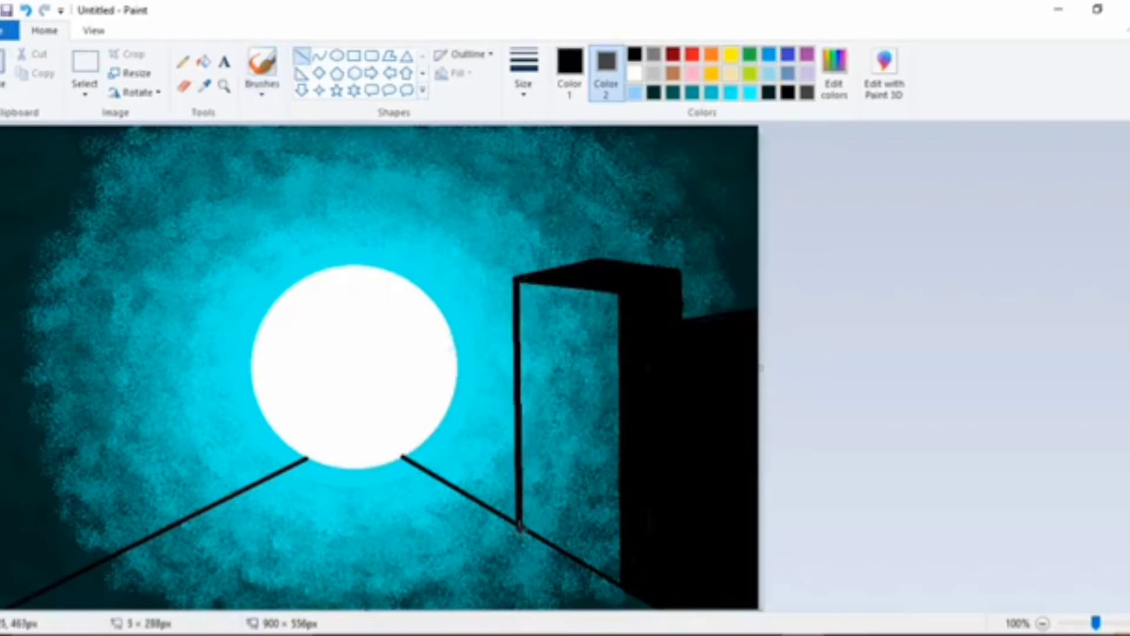
pyautogui.click(568, 83)
pyautogui.click(807, 92)
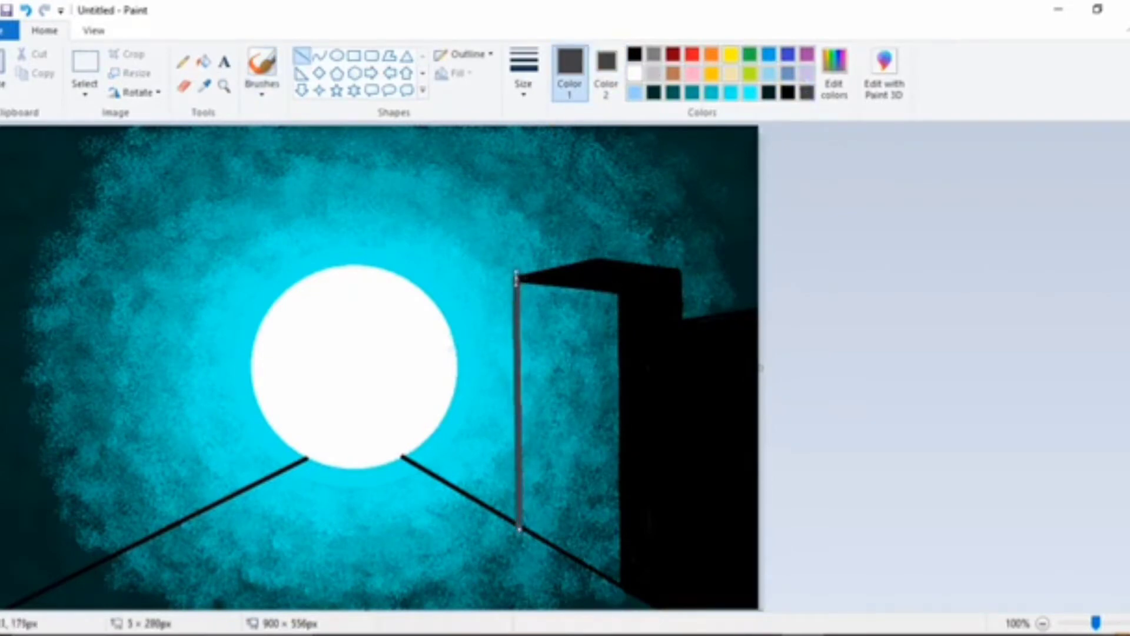
pyautogui.moveTo(517, 280)
pyautogui.mouseDown()
pyautogui.moveTo(607, 259)
pyautogui.moveTo(599, 365)
pyautogui.moveTo(607, 260)
pyautogui.moveTo(615, 586)
pyautogui.mouseUp()
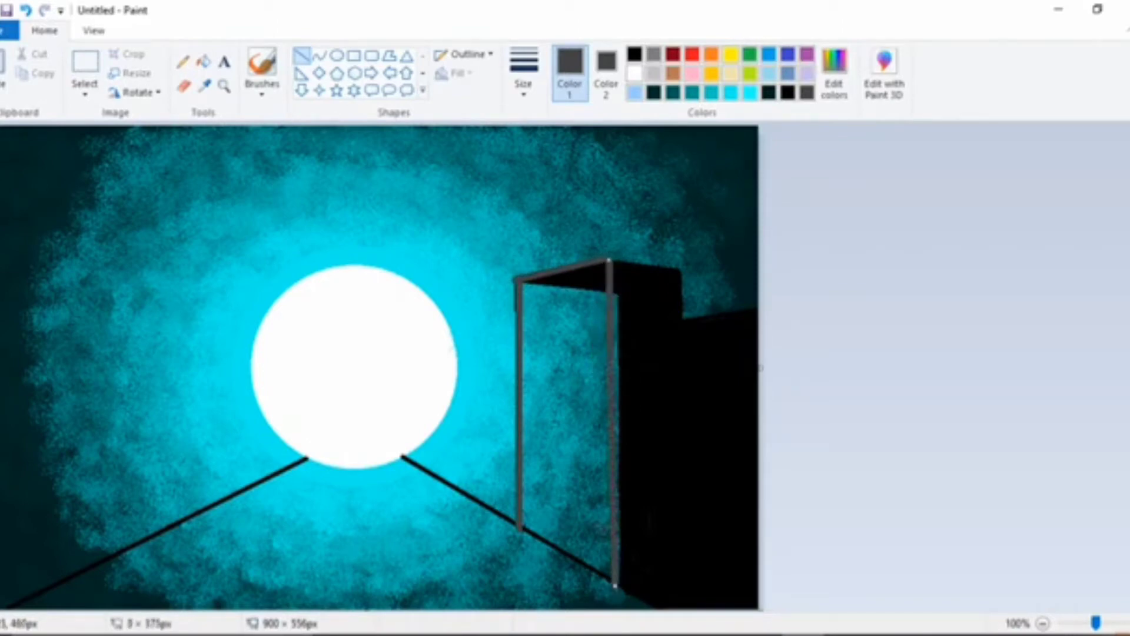
pyautogui.moveTo(520, 526); pyautogui.dragTo(617, 582)
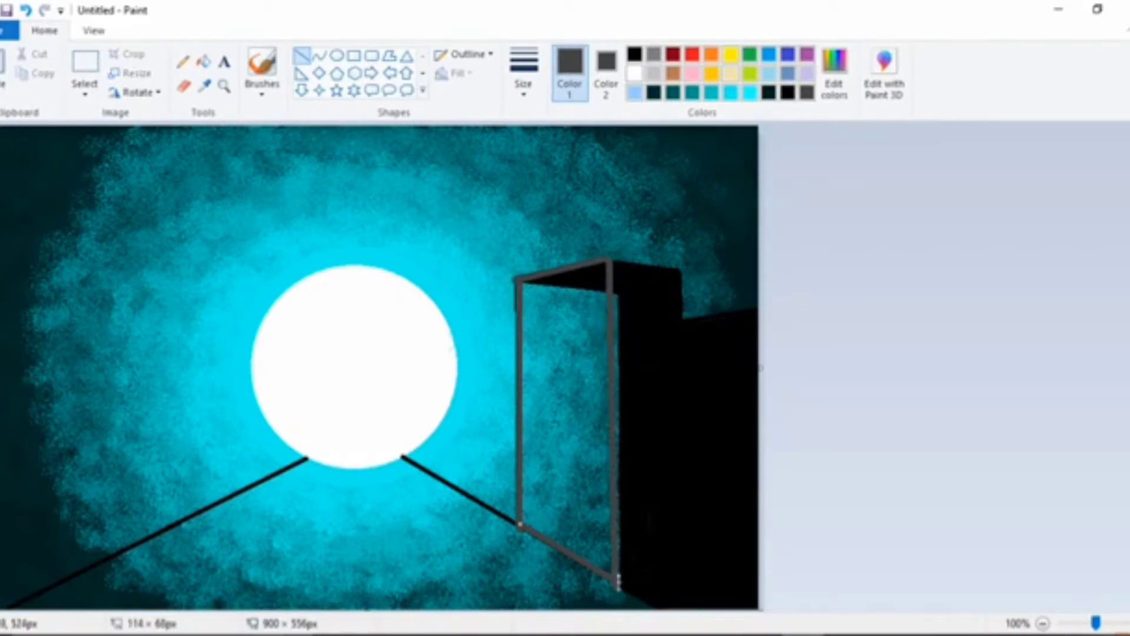
# Step: Fill the tower's outlined moon-facing side with solid dark gray rectangles and brush over the remaining gaps
pyautogui.click(354, 55)
pyautogui.moveTo(512, 281); pyautogui.dragTo(599, 398)
pyautogui.moveTo(570, 343); pyautogui.dragTo(575, 338)
pyautogui.moveTo(537, 422); pyautogui.dragTo(613, 501)
pyautogui.moveTo(530, 353)
pyautogui.mouseDown()
pyautogui.moveTo(575, 377)
pyautogui.moveTo(611, 444)
pyautogui.mouseUp()
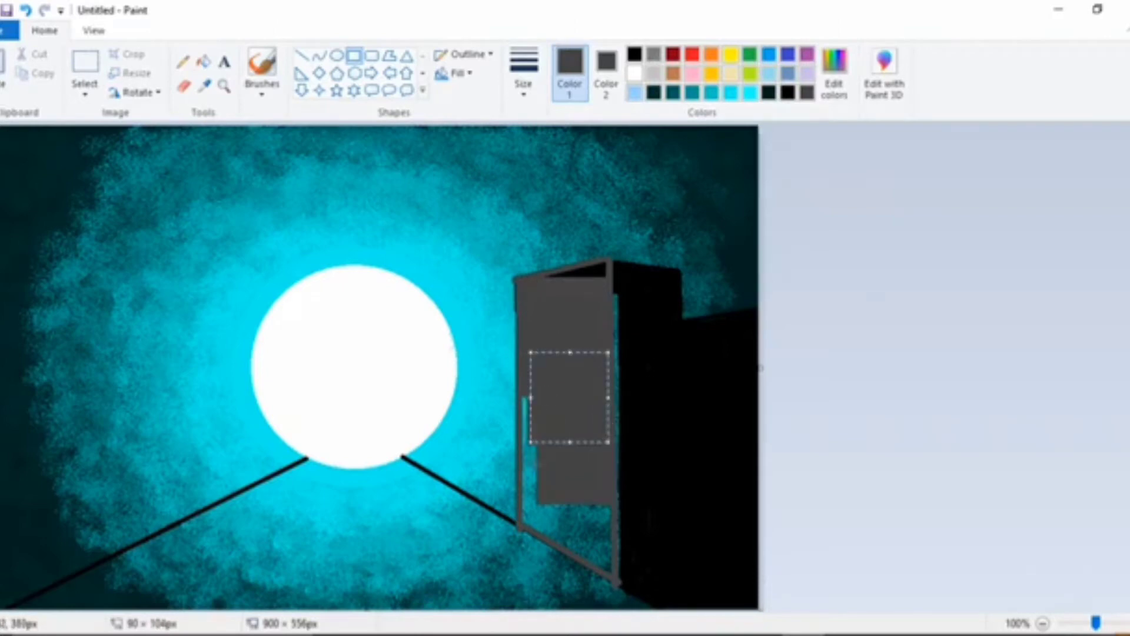
pyautogui.moveTo(524, 466); pyautogui.dragTo(589, 520)
pyautogui.moveTo(522, 390); pyautogui.dragTo(560, 466)
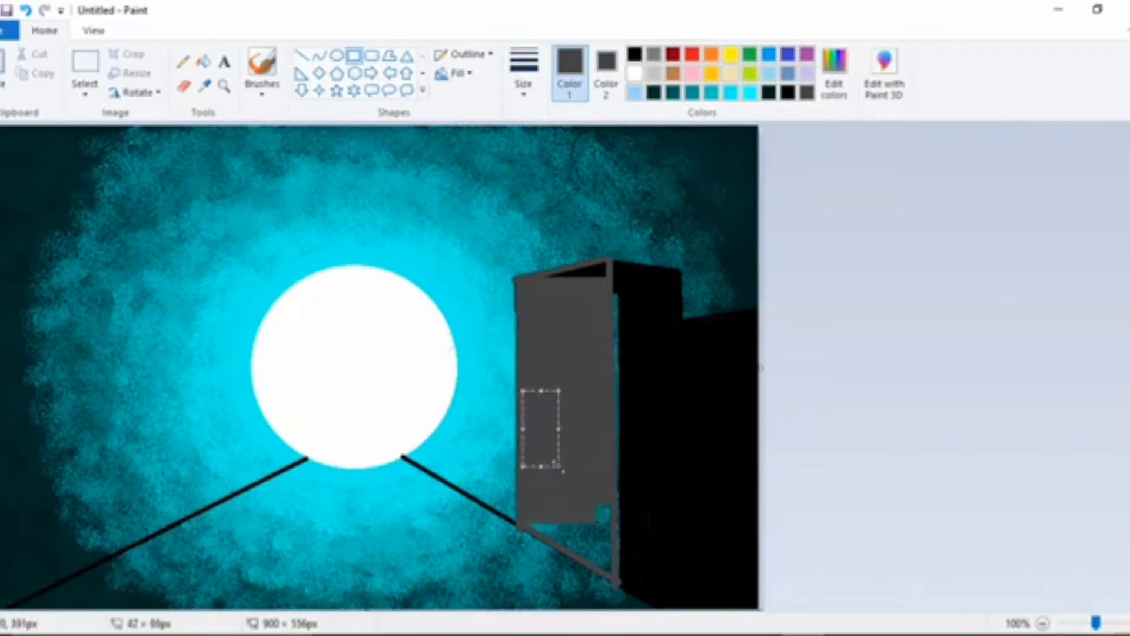
pyautogui.moveTo(552, 270); pyautogui.dragTo(610, 290)
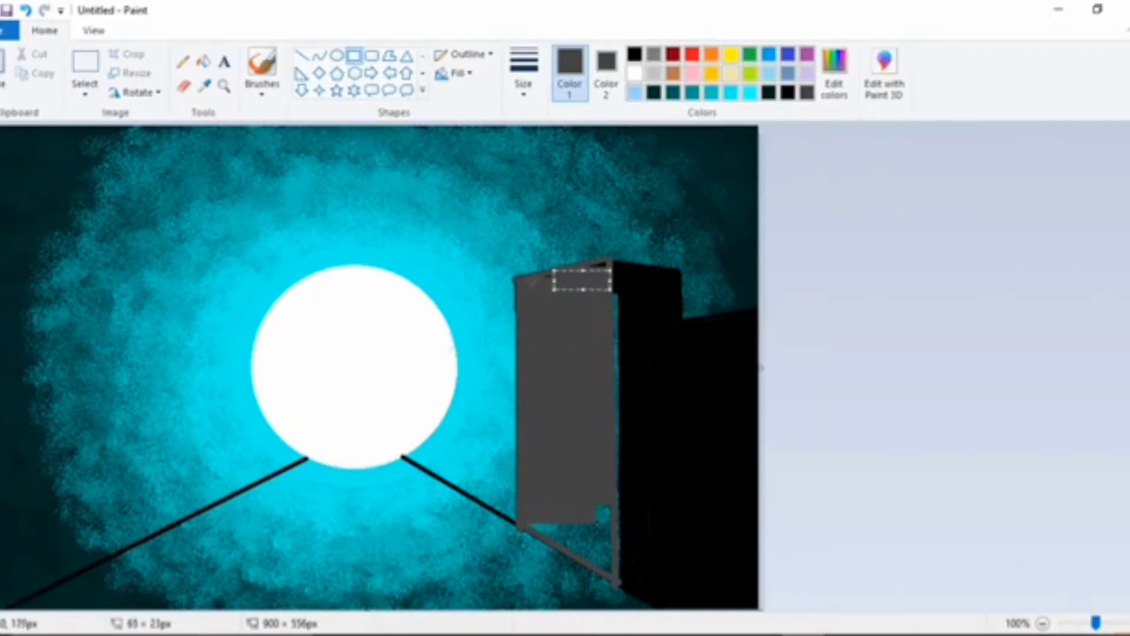
pyautogui.click(512, 235)
pyautogui.click(265, 66)
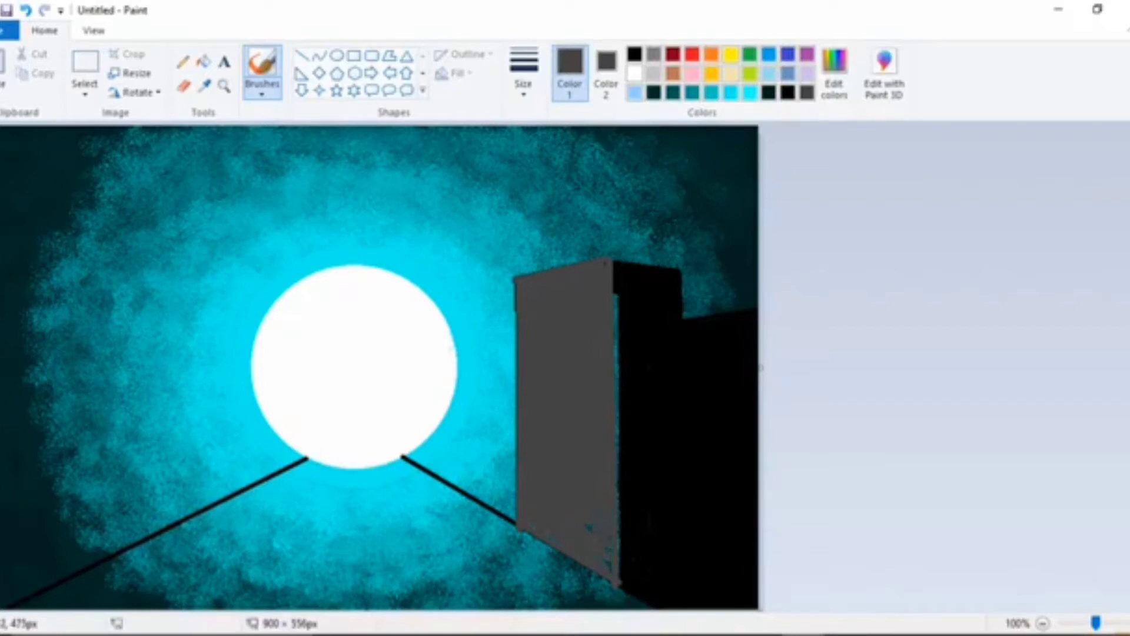
# Step: Draw black lines down the edge between the tower's gray and black faces and along the diagonal to the moon
pyautogui.click(302, 55)
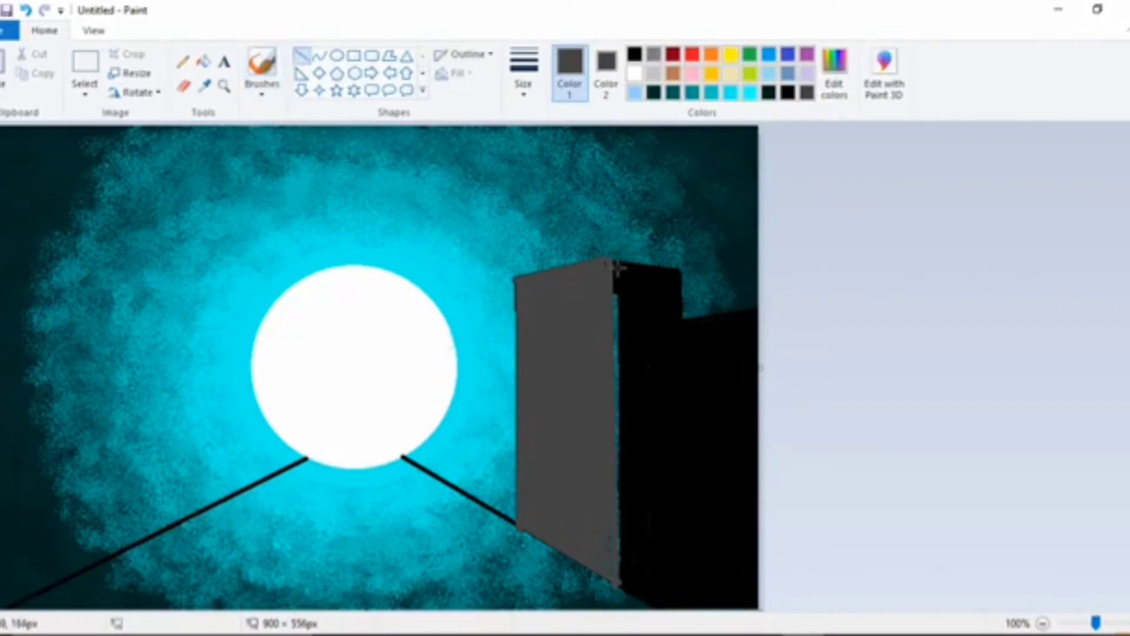
pyautogui.moveTo(615, 262); pyautogui.dragTo(614, 581)
pyautogui.click(635, 54)
pyautogui.click(519, 517)
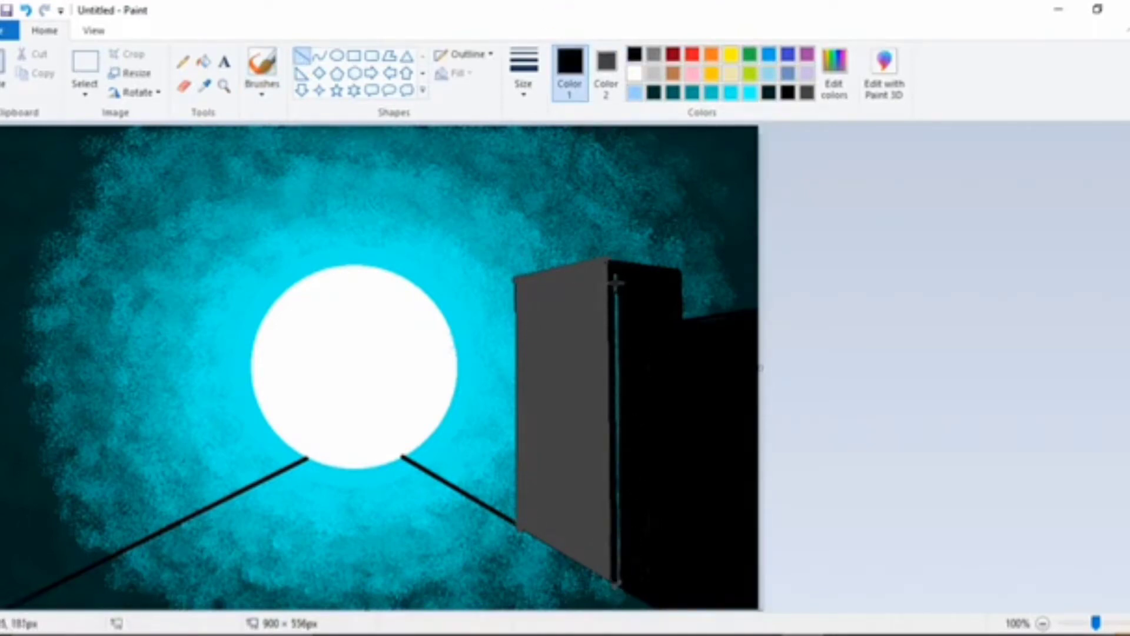
pyautogui.moveTo(615, 291); pyautogui.dragTo(401, 457)
pyautogui.click(509, 519)
# Step: Divide the tower's gray face into floors with four thinner black lines and add five black oval windows in the upper floors
pyautogui.click(528, 67)
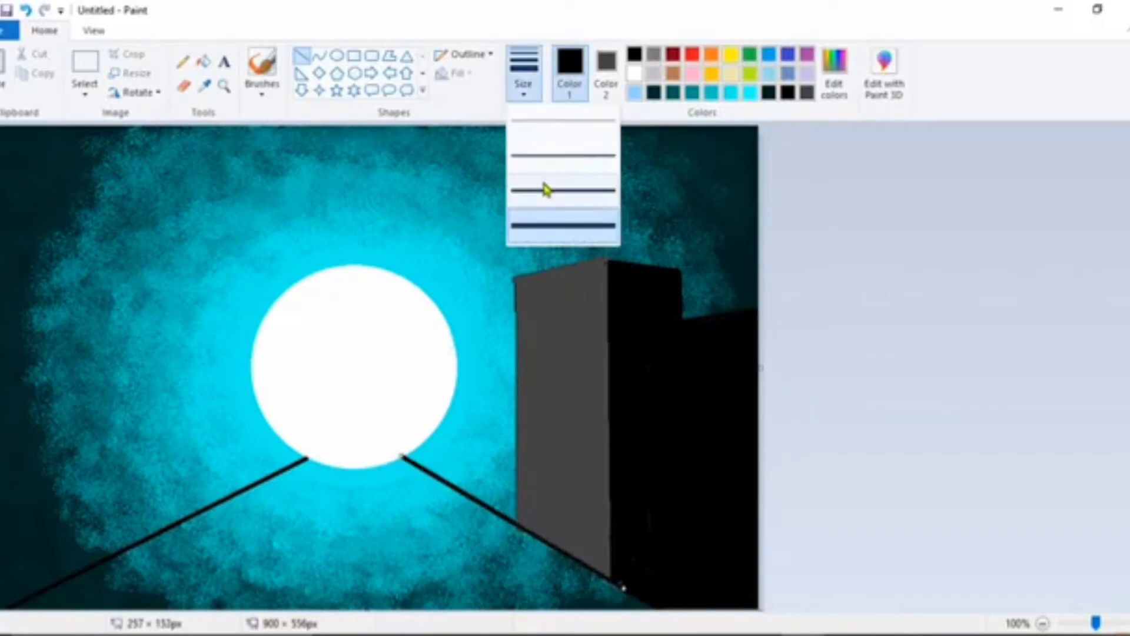
pyautogui.click(542, 184)
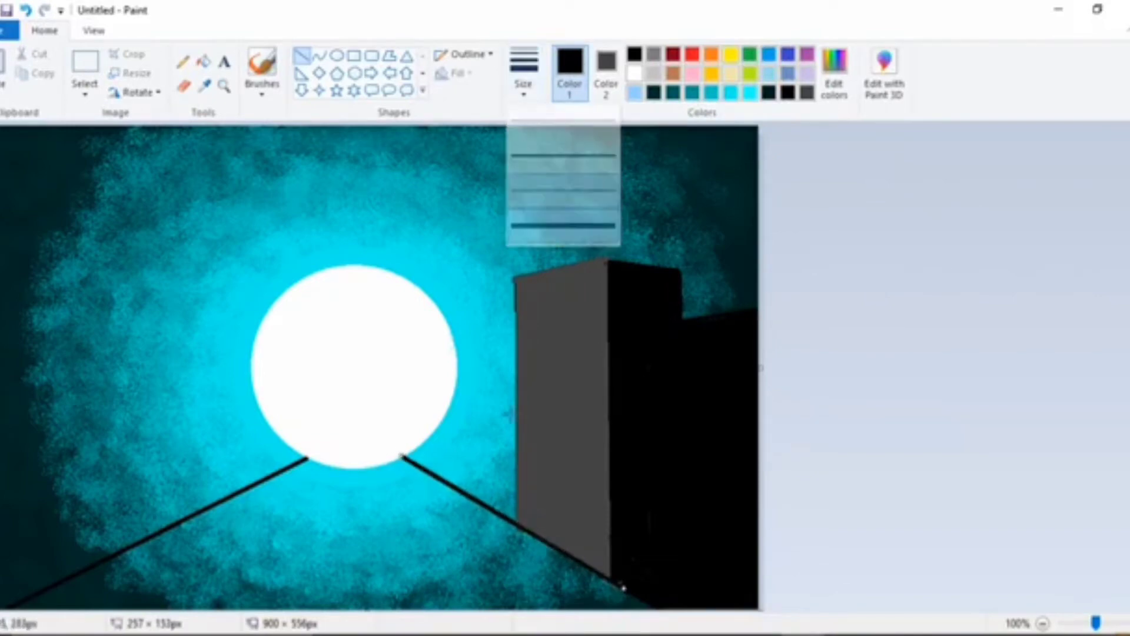
pyautogui.click(533, 76)
pyautogui.click(560, 205)
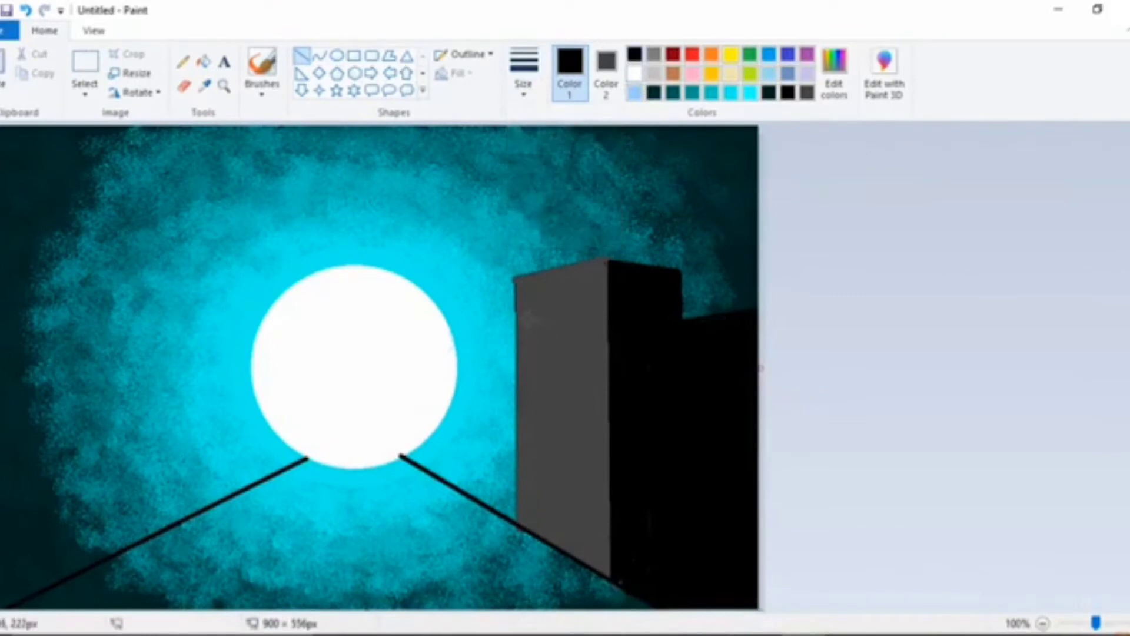
pyautogui.moveTo(516, 323); pyautogui.dragTo(610, 314)
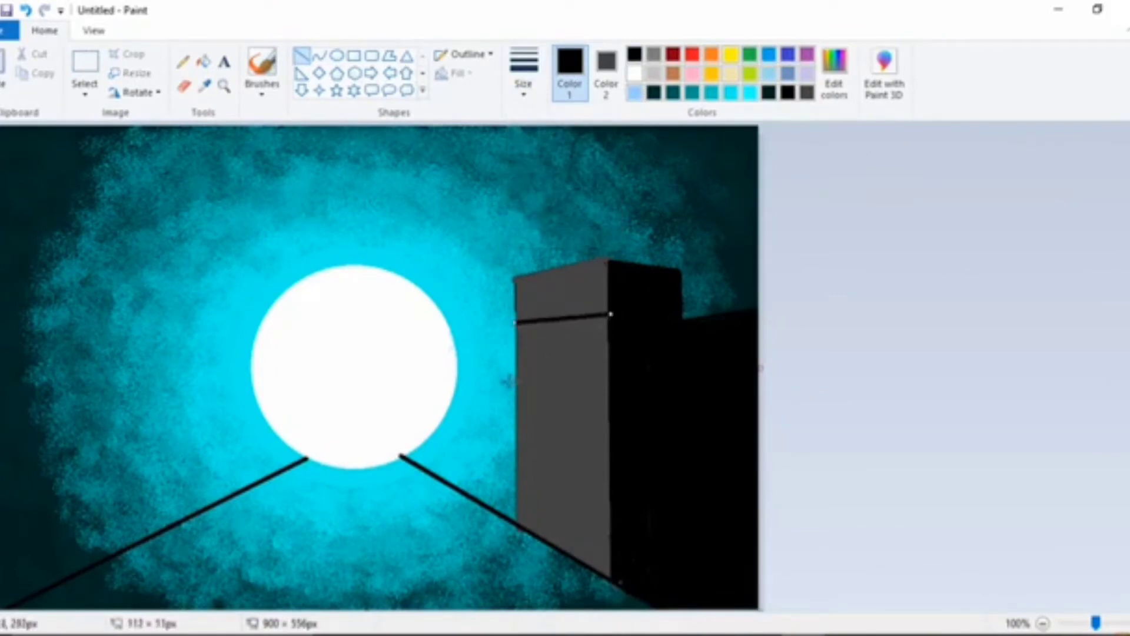
pyautogui.moveTo(512, 386); pyautogui.dragTo(615, 386)
pyautogui.moveTo(516, 446); pyautogui.dragTo(615, 457)
pyautogui.moveTo(509, 489); pyautogui.dragTo(614, 510)
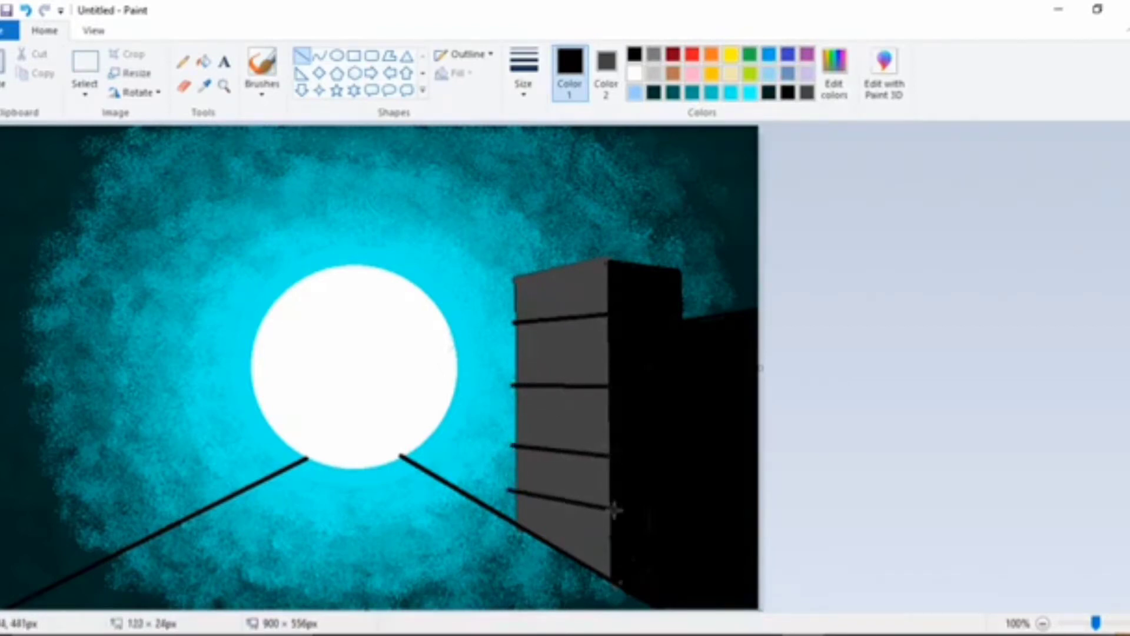
pyautogui.click(493, 392)
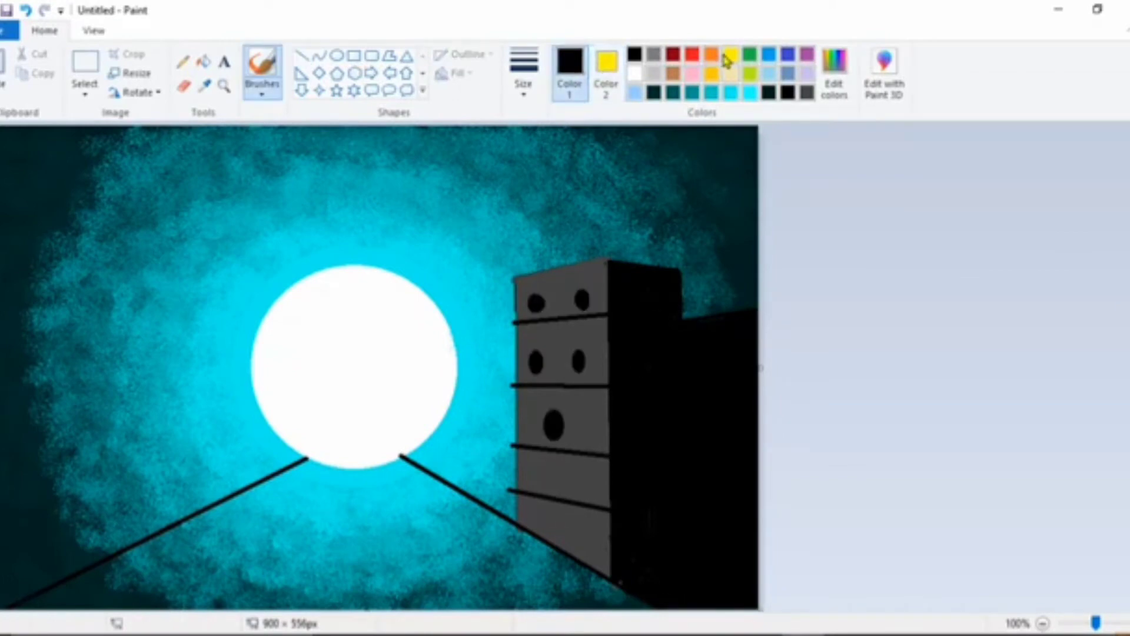
# Step: Paint small vertical yellow windows down the tower's black face with a thinner brush: two pairs and a single one
pyautogui.click(730, 55)
pyautogui.click(524, 71)
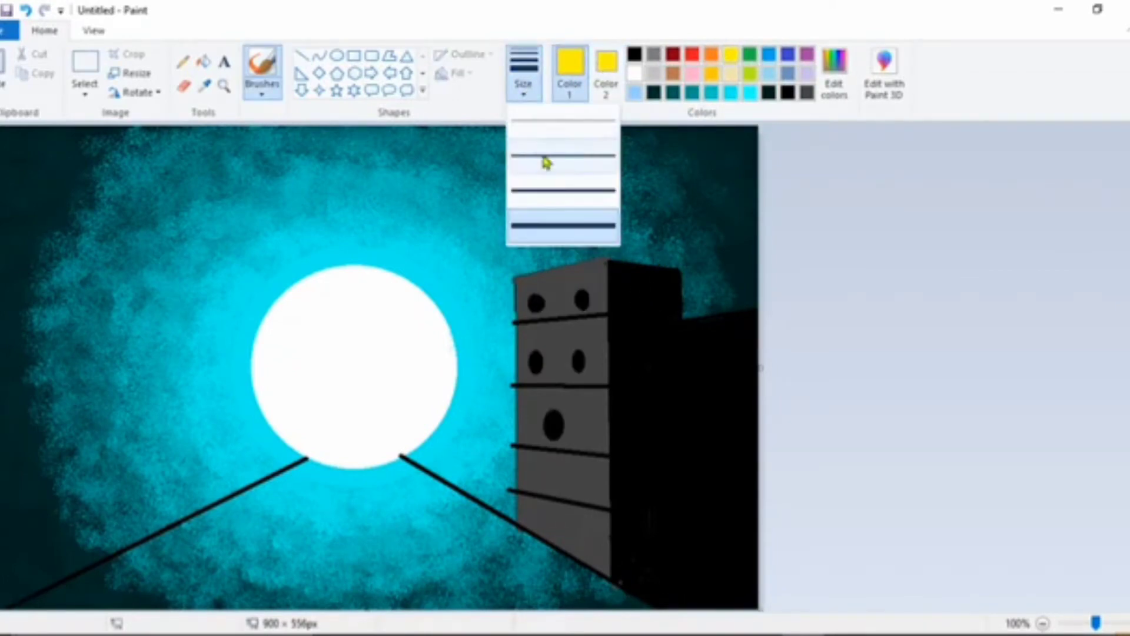
pyautogui.click(564, 195)
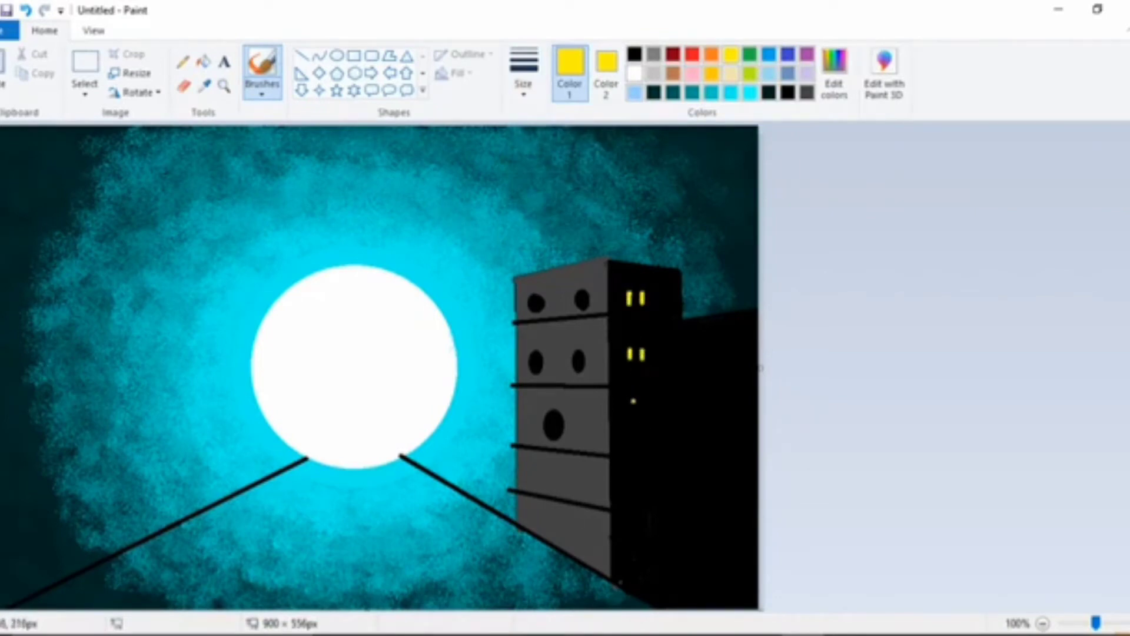
# Step: Try outlining a taller building behind the tower, overlapping the moon, with black lines and filling its front face dark gray
pyautogui.click(302, 56)
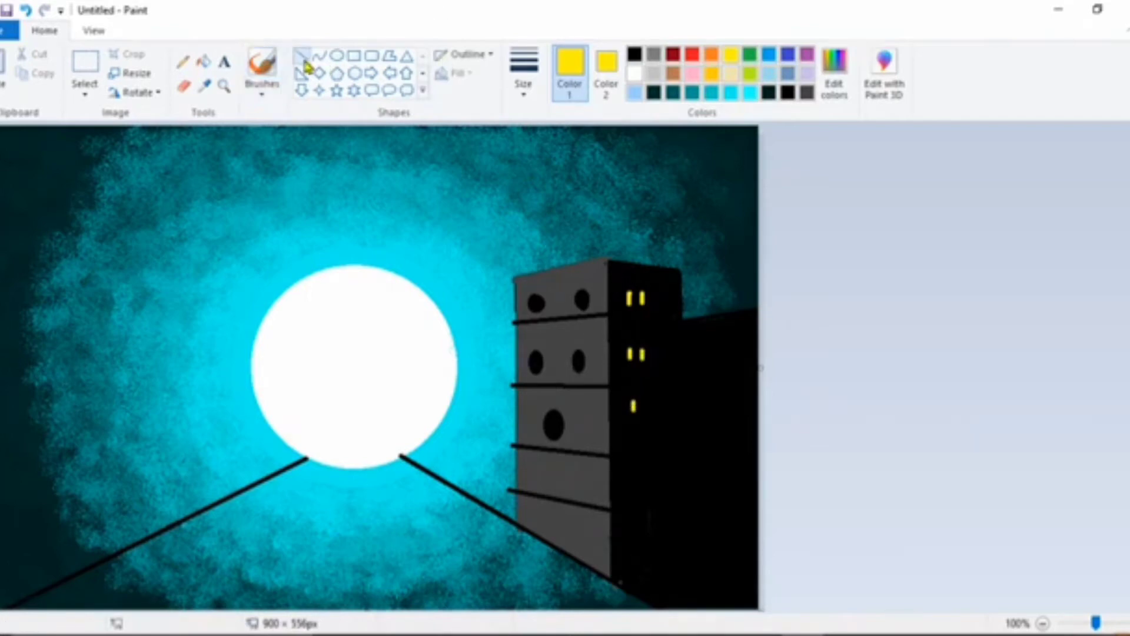
pyautogui.click(635, 54)
pyautogui.moveTo(537, 273)
pyautogui.mouseDown()
pyautogui.moveTo(538, 218)
pyautogui.moveTo(425, 205)
pyautogui.mouseUp()
pyautogui.moveTo(421, 203); pyautogui.dragTo(421, 469)
pyautogui.click(481, 240)
pyautogui.moveTo(421, 201); pyautogui.dragTo(426, 205)
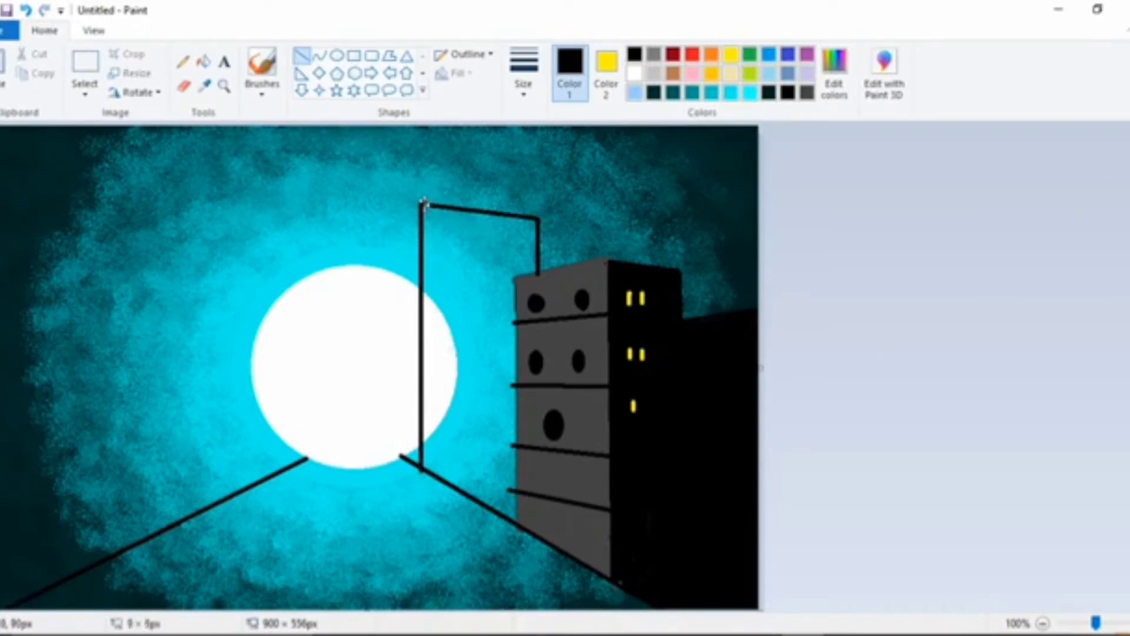
pyautogui.click(423, 205)
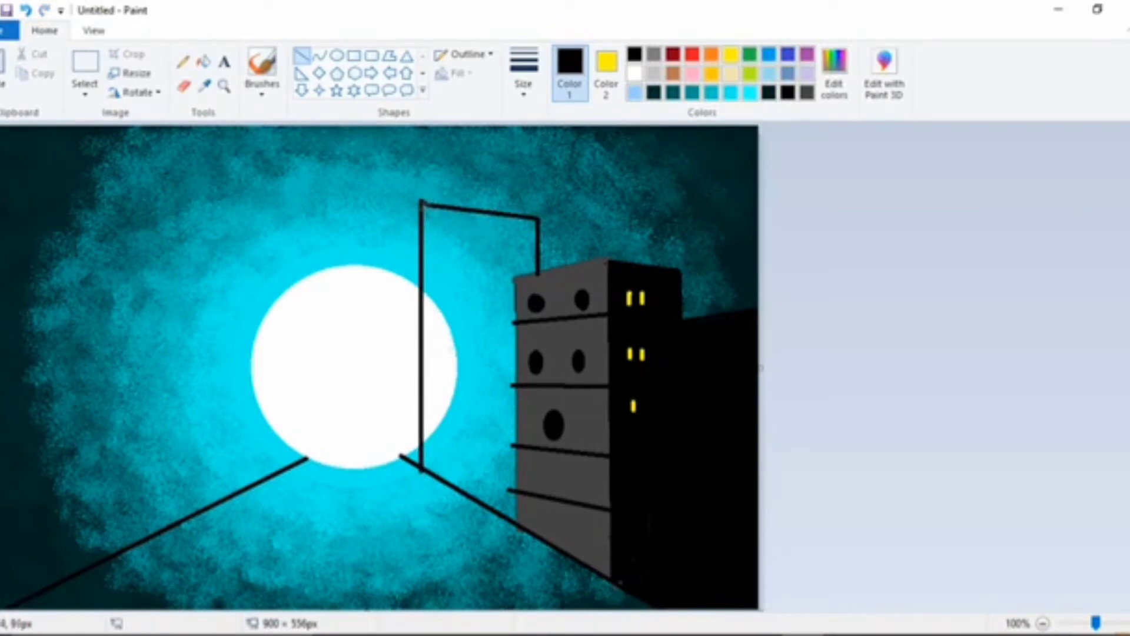
pyautogui.click(22, 10)
pyautogui.moveTo(539, 219)
pyautogui.mouseDown()
pyautogui.moveTo(612, 212)
pyautogui.moveTo(612, 262)
pyautogui.mouseUp()
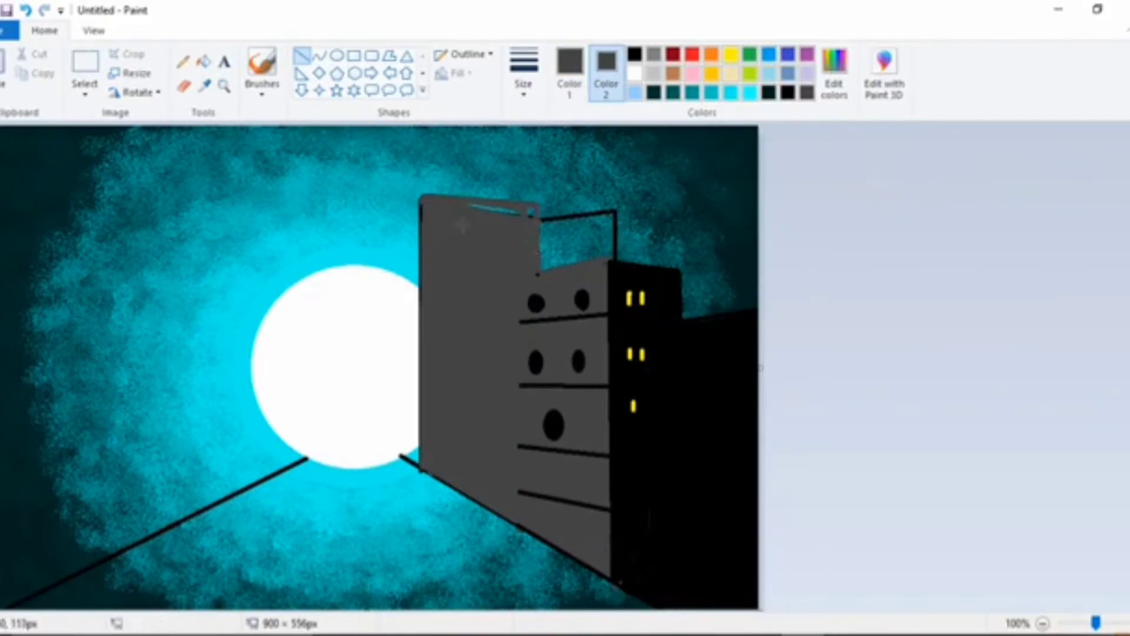
pyautogui.moveTo(521, 211)
pyautogui.mouseDown()
pyautogui.moveTo(473, 207)
pyautogui.moveTo(509, 232)
pyautogui.moveTo(518, 214)
pyautogui.mouseUp()
pyautogui.moveTo(517, 259); pyautogui.dragTo(523, 259)
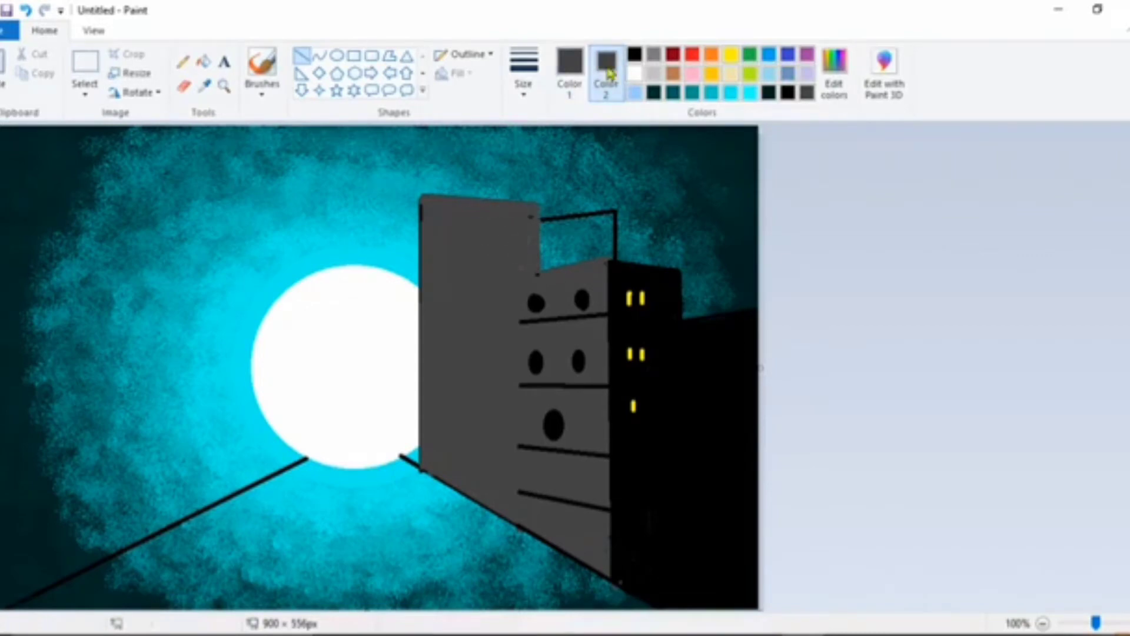
# Step: Add one large black oval window and two small black ones on the lower floors of the rear building's gray face
pyautogui.click(569, 65)
pyautogui.click(635, 54)
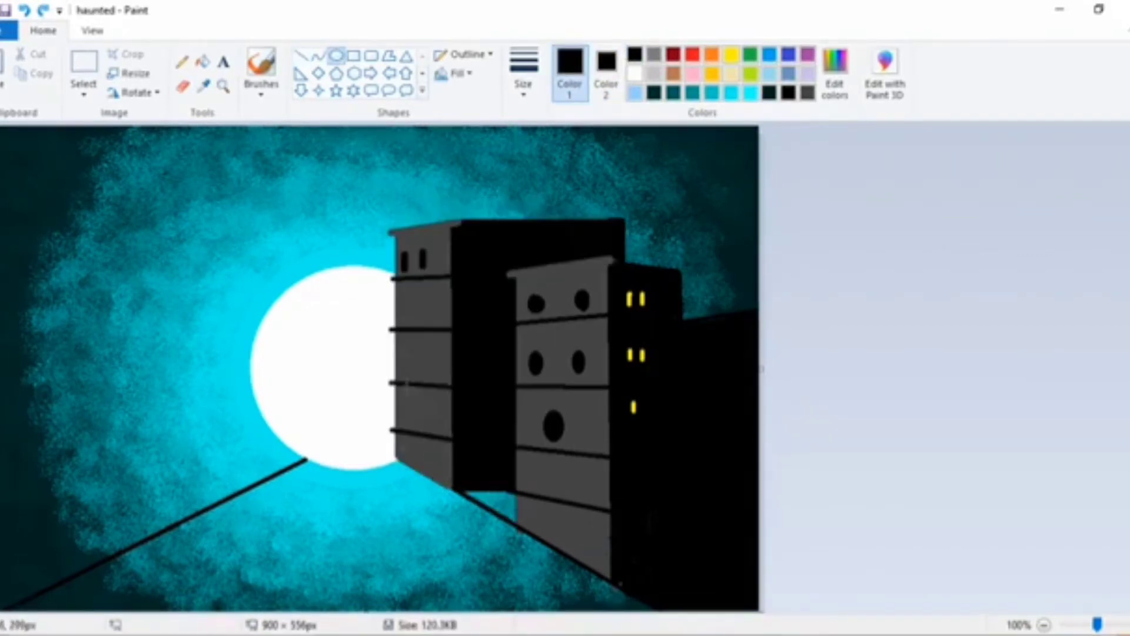
pyautogui.moveTo(405, 344); pyautogui.dragTo(430, 378)
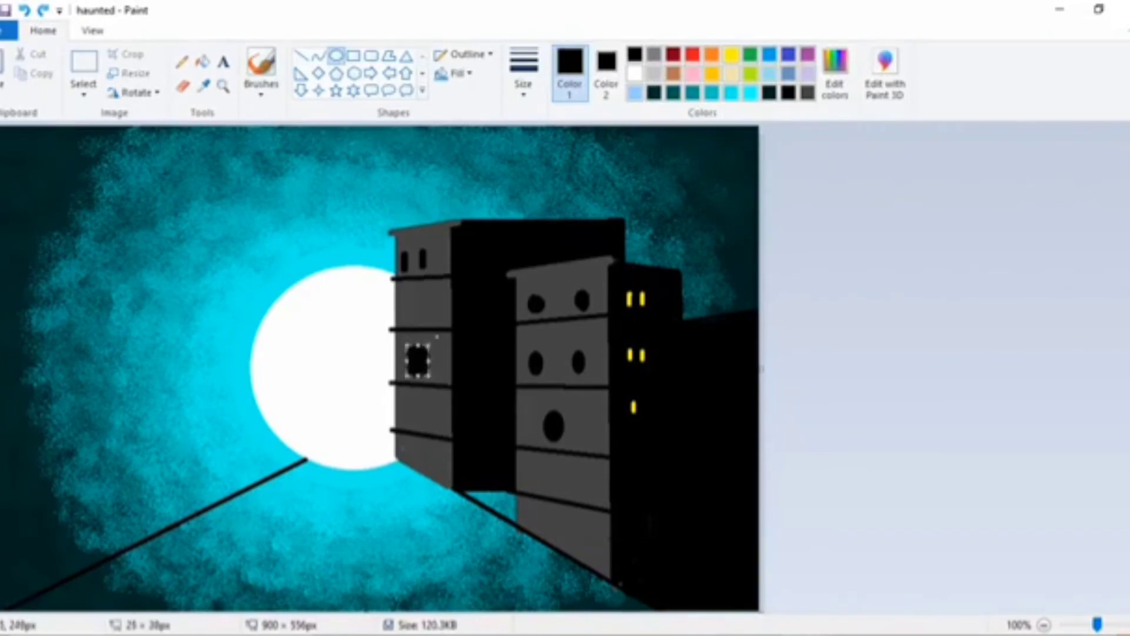
pyautogui.click(414, 308)
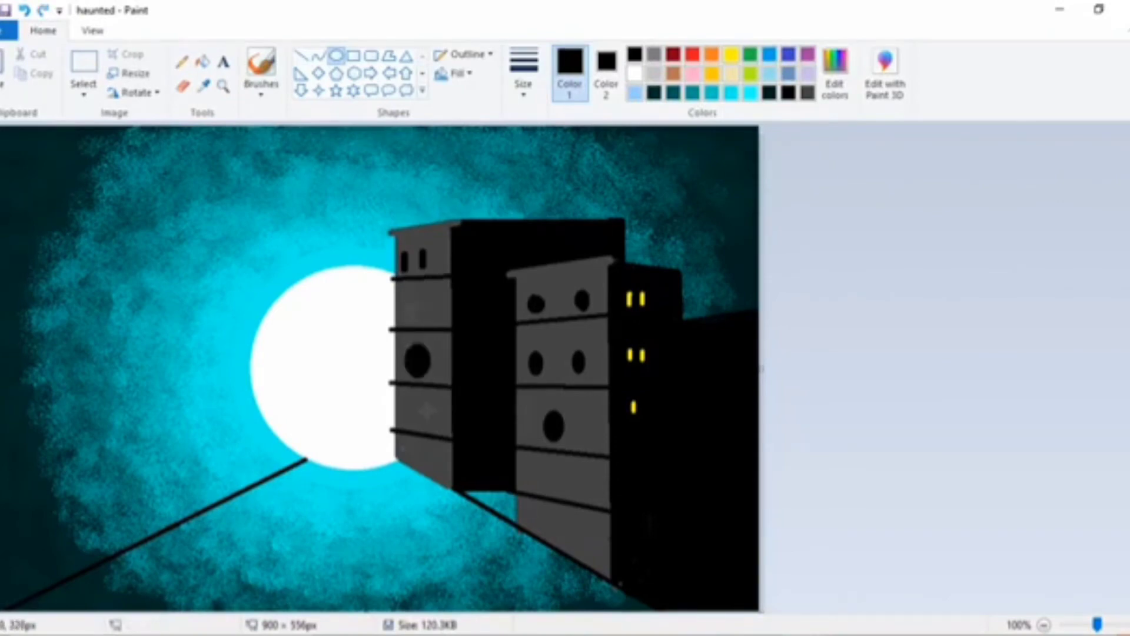
pyautogui.moveTo(402, 407); pyautogui.dragTo(423, 413)
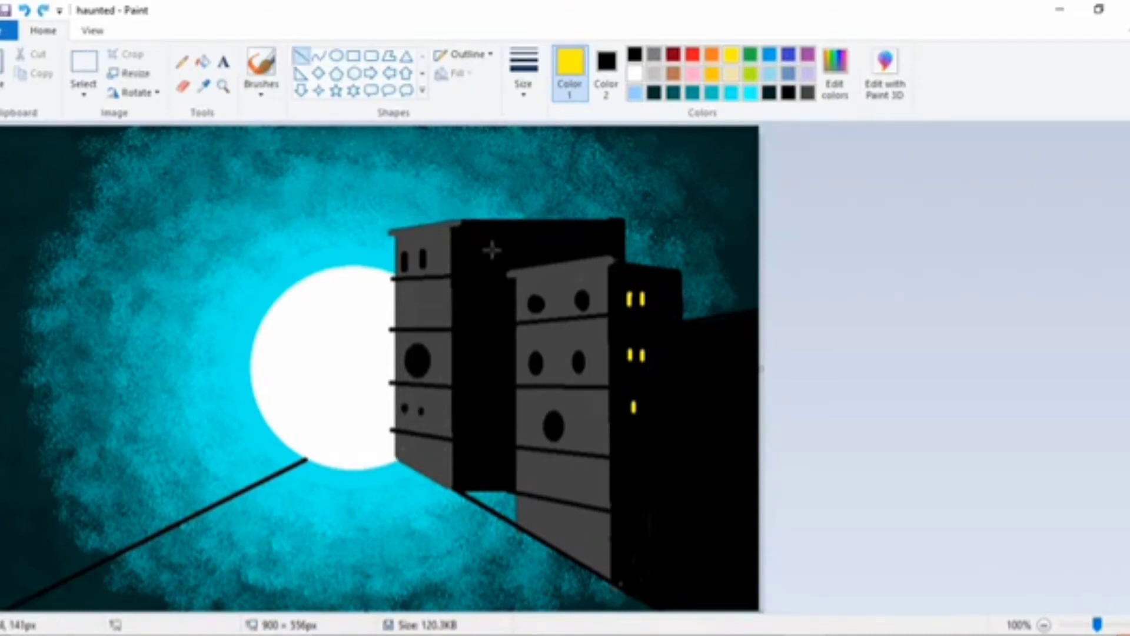
# Step: Paint small vertical yellow windows on the rear building's black face: three on top, a pair midway and a single one low down
pyautogui.moveTo(488, 250)
pyautogui.mouseDown()
pyautogui.moveTo(488, 272)
pyautogui.moveTo(521, 262)
pyautogui.mouseUp()
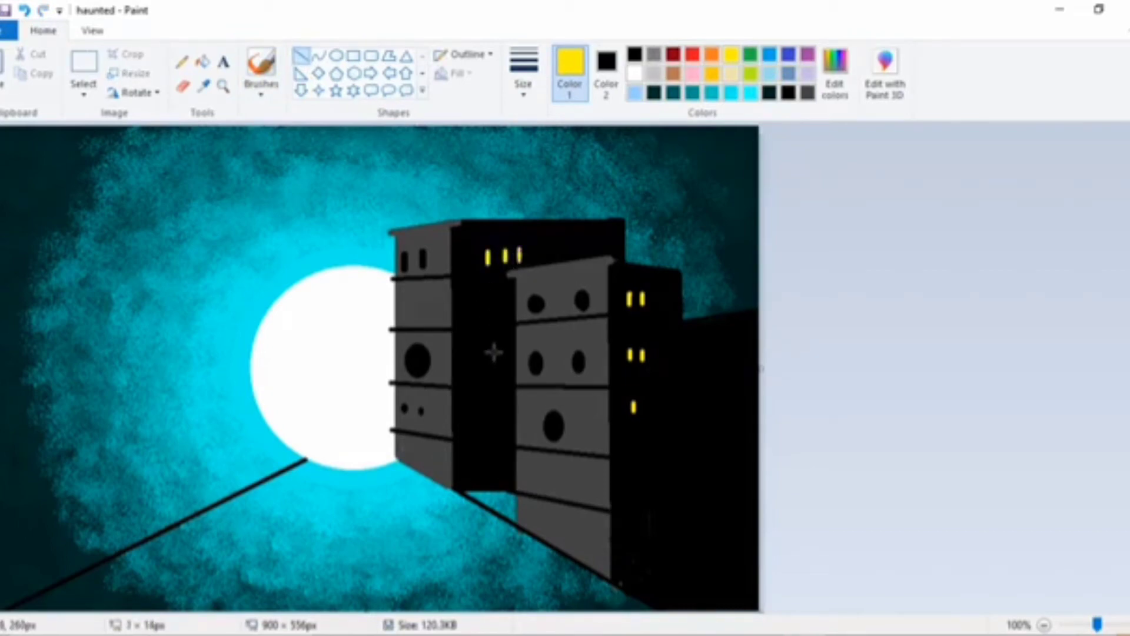
pyautogui.moveTo(491, 348)
pyautogui.mouseDown()
pyautogui.moveTo(493, 360)
pyautogui.moveTo(509, 360)
pyautogui.mouseUp()
pyautogui.moveTo(503, 422); pyautogui.dragTo(503, 437)
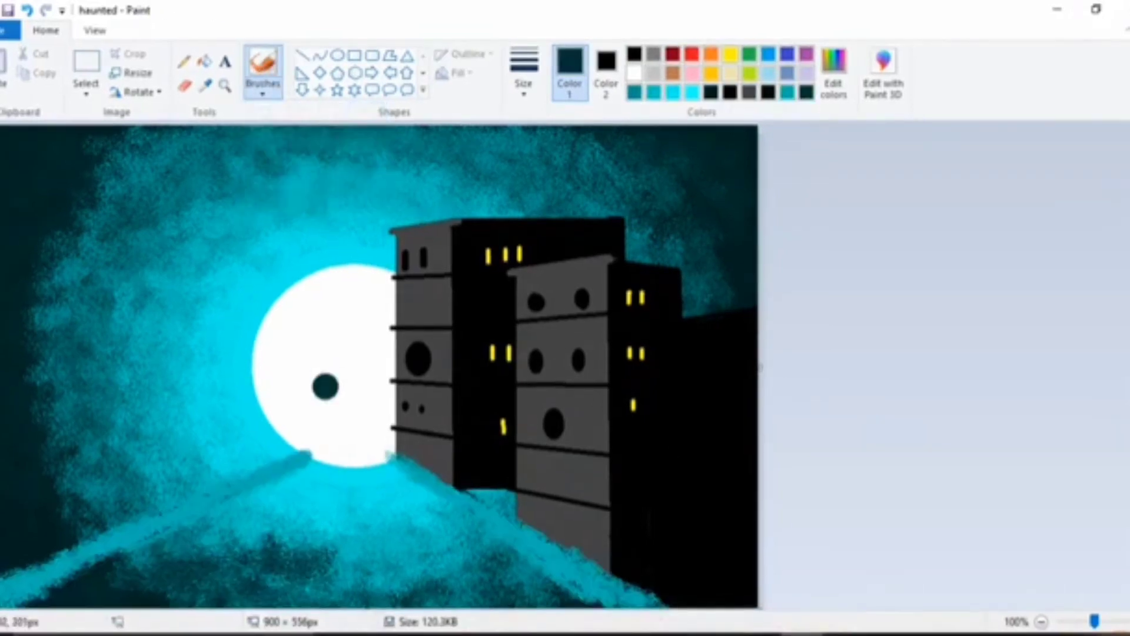
# Step: Paint the road area dark teal up to near the moon and add a slightly lighter custom teal band across its upper part
pyautogui.moveTo(269, 584)
pyautogui.mouseDown()
pyautogui.moveTo(242, 585)
pyautogui.moveTo(313, 574)
pyautogui.moveTo(265, 549)
pyautogui.mouseUp()
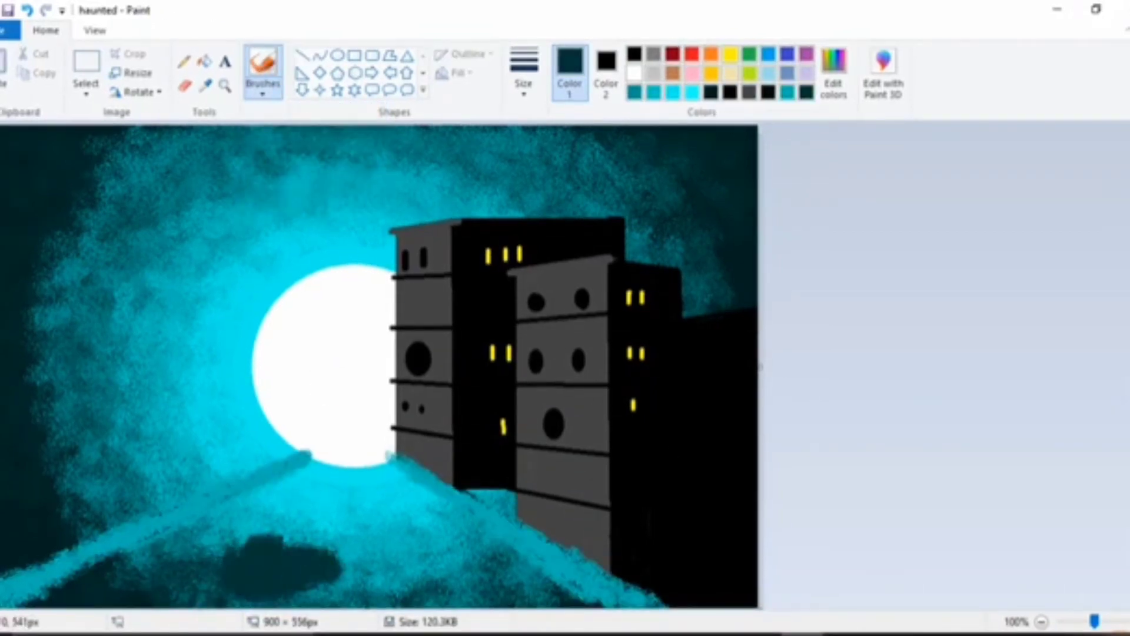
pyautogui.moveTo(55, 600)
pyautogui.mouseDown()
pyautogui.moveTo(195, 545)
pyautogui.moveTo(82, 562)
pyautogui.moveTo(26, 589)
pyautogui.moveTo(194, 514)
pyautogui.moveTo(36, 586)
pyautogui.moveTo(259, 530)
pyautogui.moveTo(215, 583)
pyautogui.moveTo(368, 592)
pyautogui.moveTo(400, 583)
pyautogui.moveTo(413, 565)
pyautogui.moveTo(462, 602)
pyautogui.moveTo(400, 595)
pyautogui.moveTo(612, 574)
pyautogui.moveTo(524, 545)
pyautogui.moveTo(453, 501)
pyautogui.moveTo(406, 527)
pyautogui.moveTo(400, 547)
pyautogui.moveTo(371, 536)
pyautogui.moveTo(294, 541)
pyautogui.mouseUp()
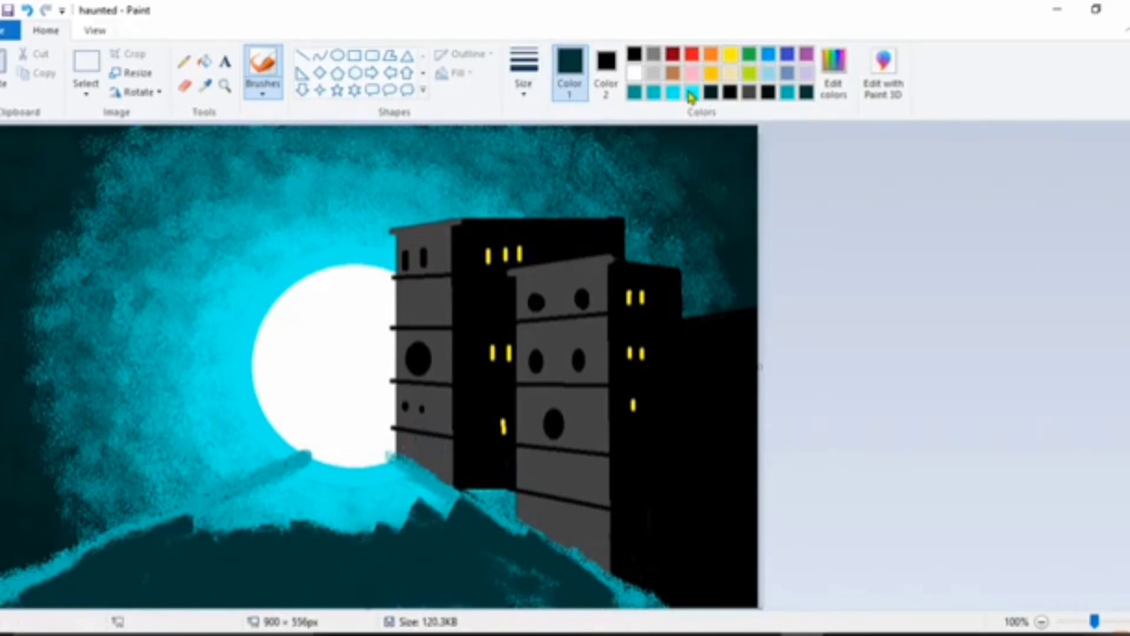
pyautogui.click(826, 91)
pyautogui.moveTo(751, 348)
pyautogui.mouseDown()
pyautogui.moveTo(750, 361)
pyautogui.moveTo(751, 336)
pyautogui.mouseUp()
pyautogui.click(406, 441)
pyautogui.moveTo(453, 500)
pyautogui.mouseDown()
pyautogui.moveTo(424, 518)
pyautogui.moveTo(203, 509)
pyautogui.moveTo(247, 504)
pyautogui.moveTo(307, 471)
pyautogui.moveTo(329, 507)
pyautogui.mouseUp()
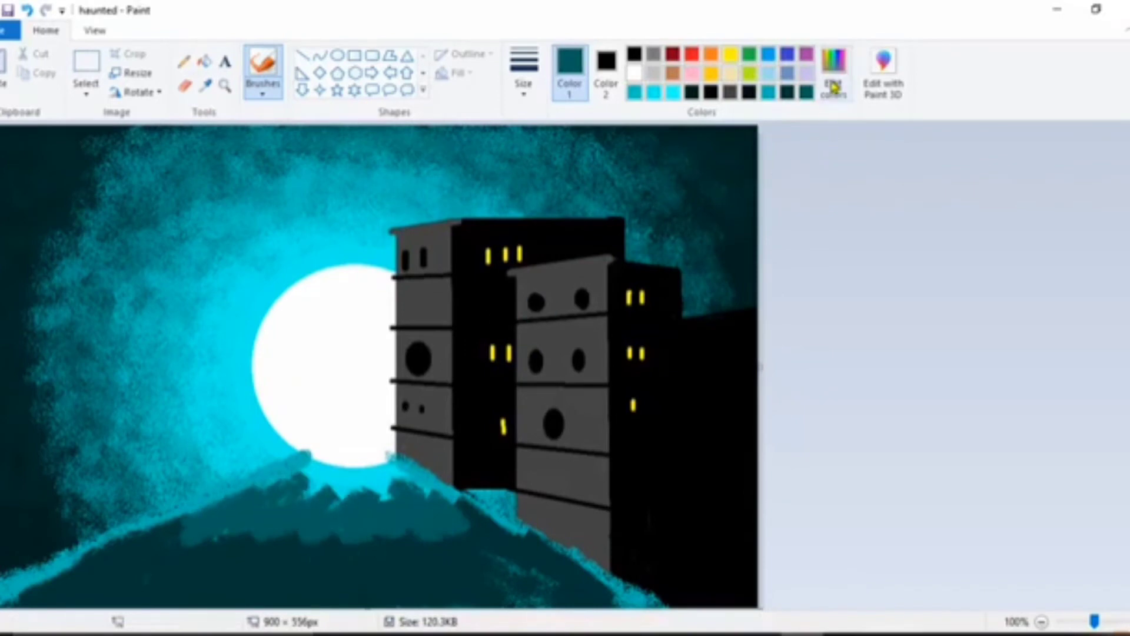
# Step: Mix a brighter teal (red 0, green 119, blue 119) and fill the road's far end just below the moon
pyautogui.click(833, 74)
pyautogui.click(751, 325)
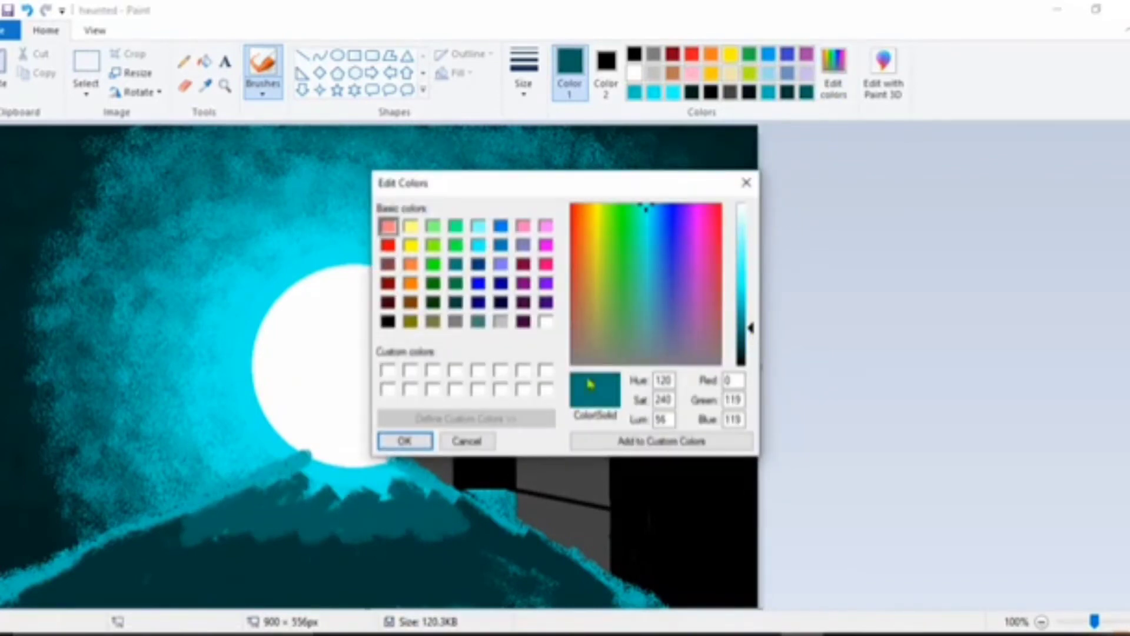
pyautogui.click(403, 440)
pyautogui.moveTo(400, 470)
pyautogui.mouseDown()
pyautogui.moveTo(412, 477)
pyautogui.moveTo(324, 483)
pyautogui.moveTo(312, 497)
pyautogui.moveTo(283, 480)
pyautogui.moveTo(315, 465)
pyautogui.moveTo(271, 492)
pyautogui.mouseUp()
# Step: Blend the teal bands of the road with a larger Airbrush, using the brighter teal and the medium teal
pyautogui.click(263, 88)
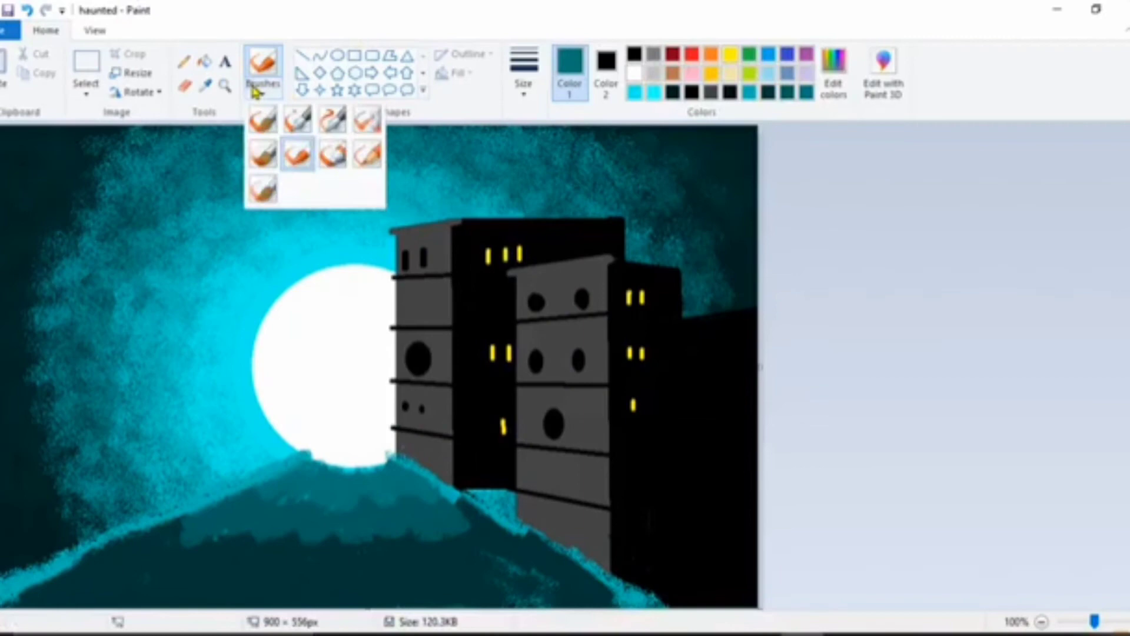
pyautogui.click(368, 131)
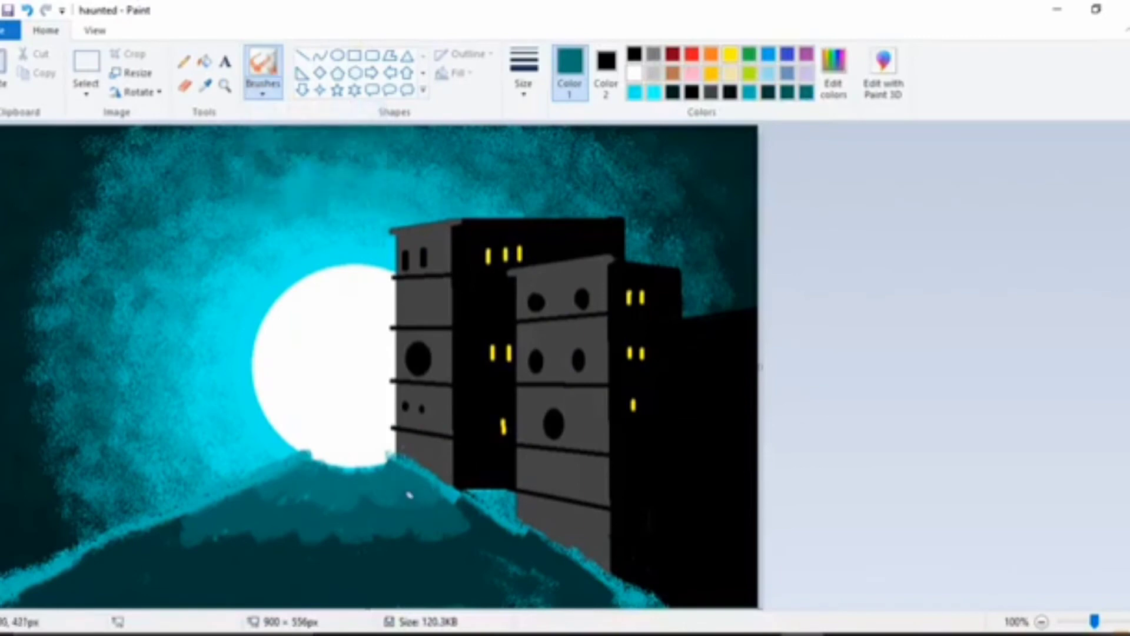
pyautogui.click(523, 71)
pyautogui.click(563, 227)
pyautogui.click(28, 11)
pyautogui.moveTo(253, 497); pyautogui.dragTo(377, 510)
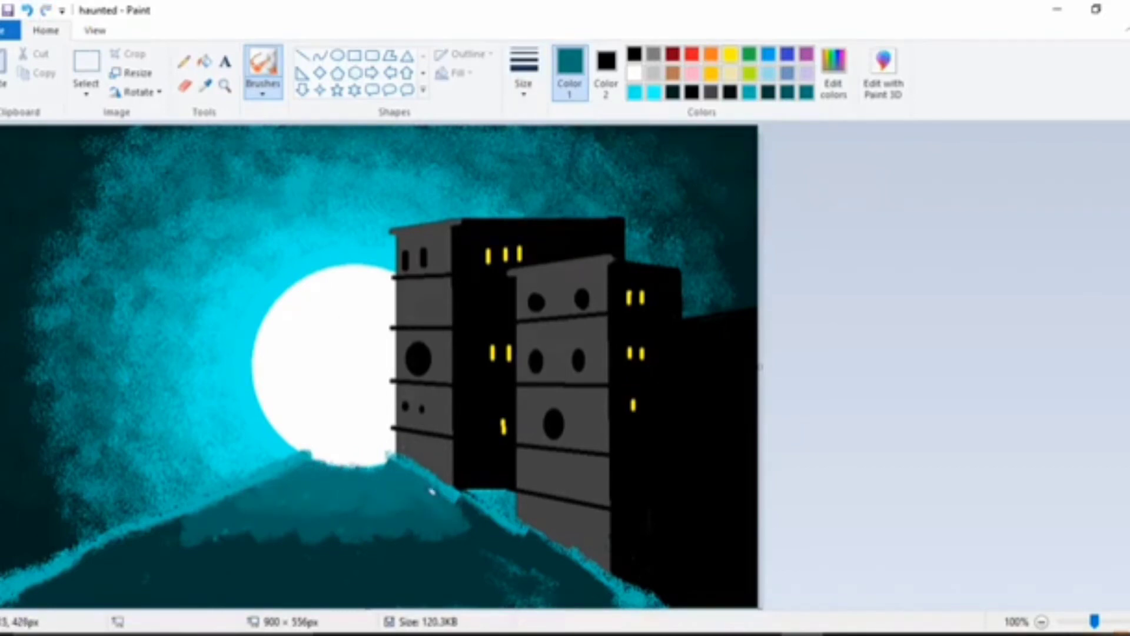
pyautogui.click(789, 93)
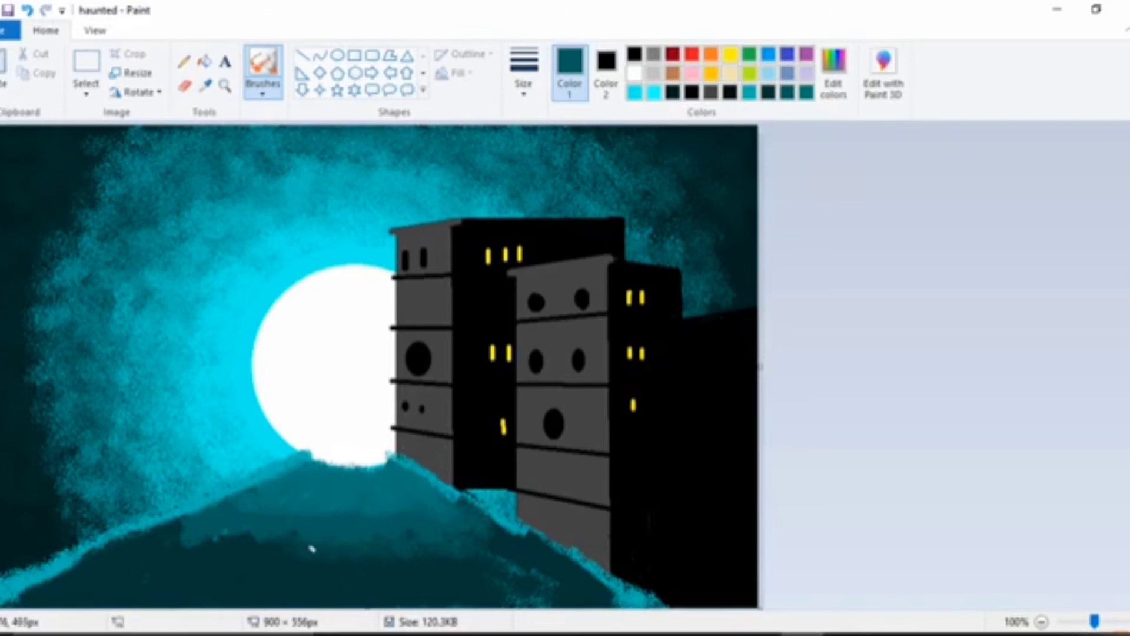
pyautogui.moveTo(176, 531); pyautogui.dragTo(194, 532)
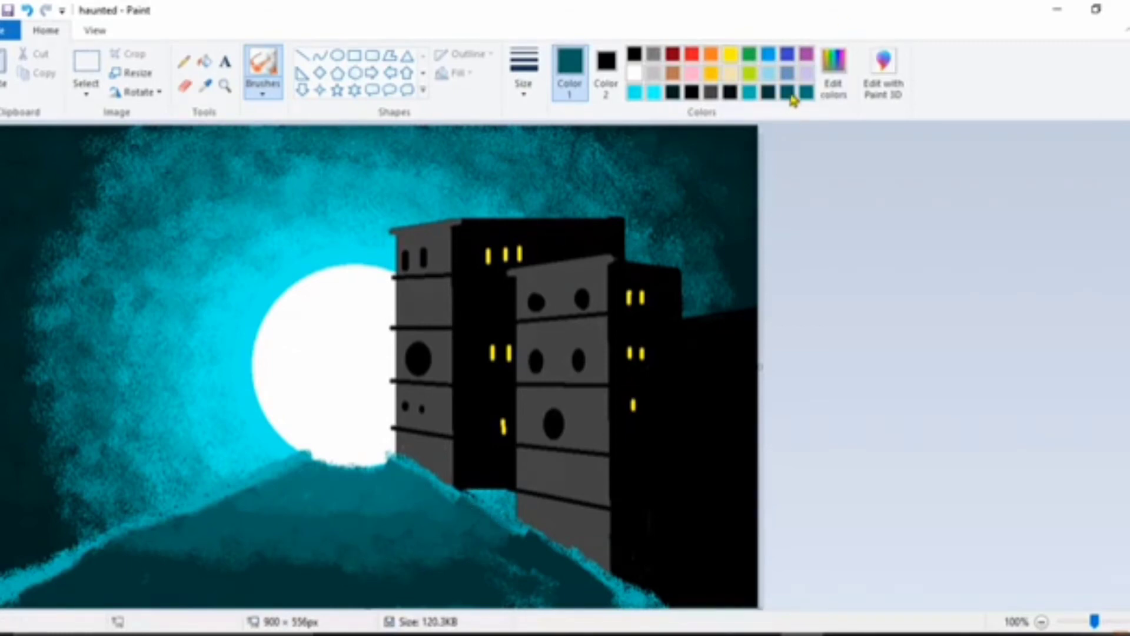
# Step: Mix a darker teal, airbrush it over the road's near part, and line the road's left edge with a straight stroke
pyautogui.click(675, 95)
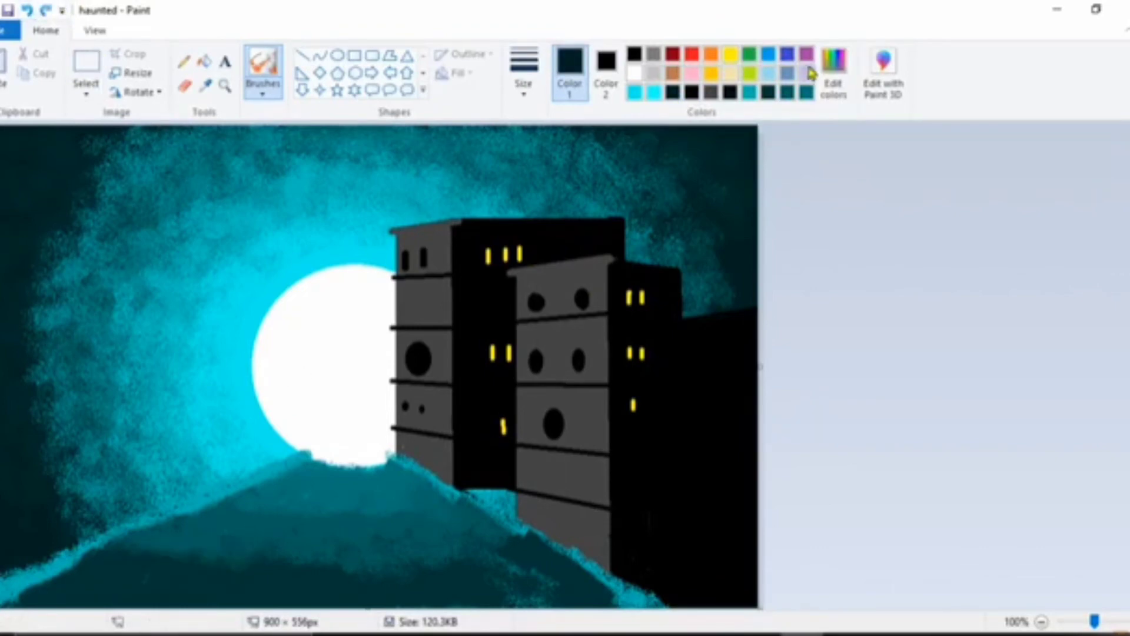
pyautogui.click(832, 89)
pyautogui.click(456, 264)
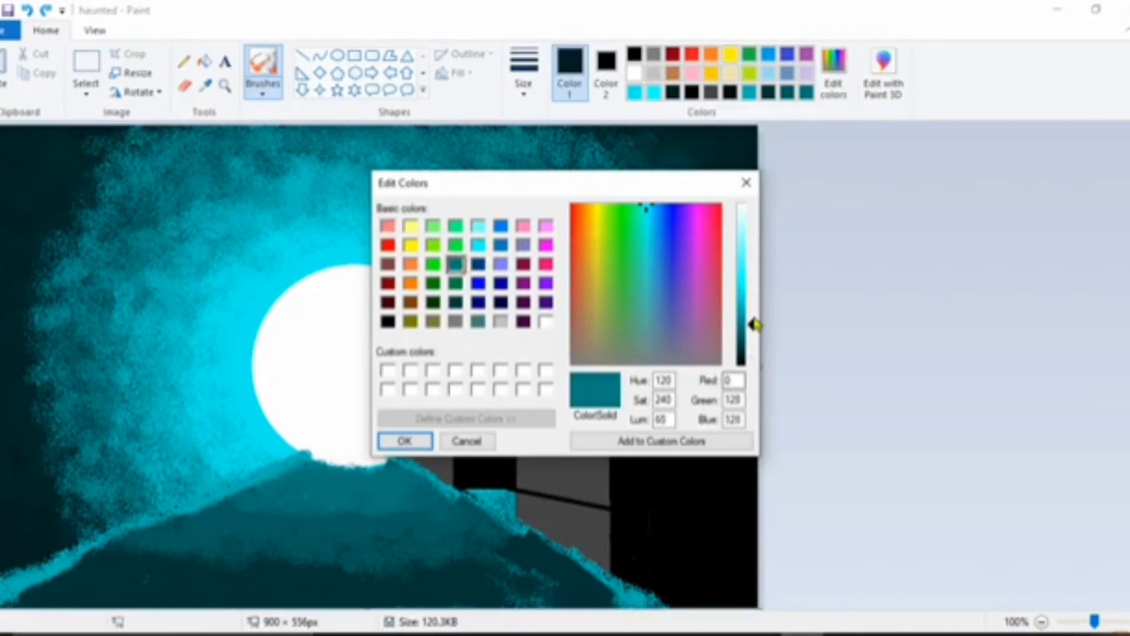
pyautogui.moveTo(751, 323); pyautogui.dragTo(754, 355)
pyautogui.click(393, 442)
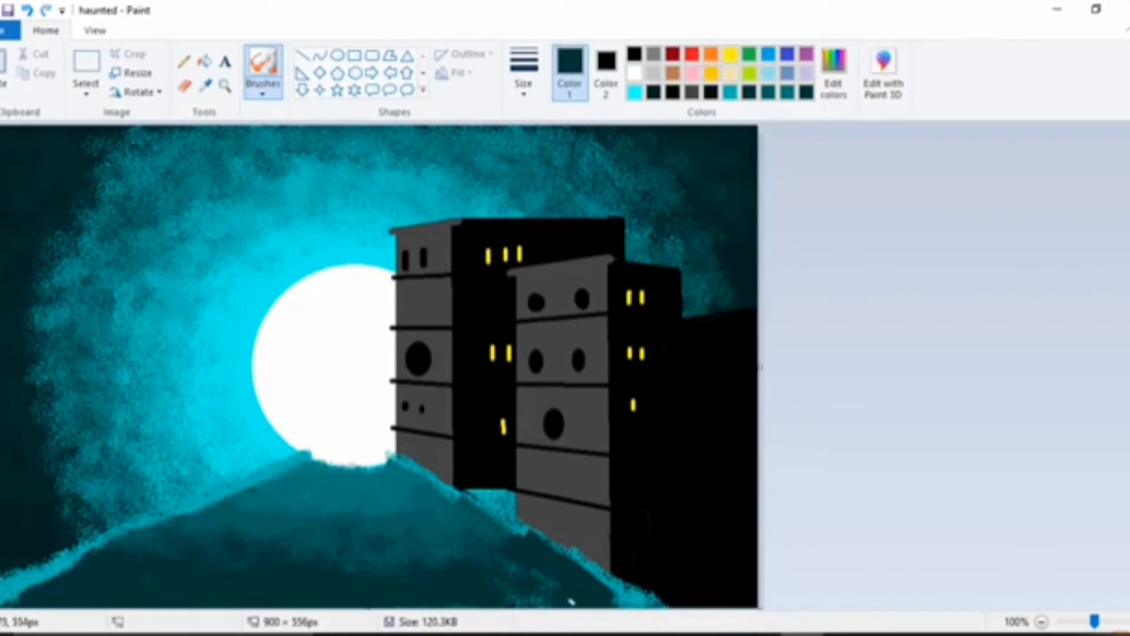
pyautogui.moveTo(637, 592); pyautogui.dragTo(506, 523)
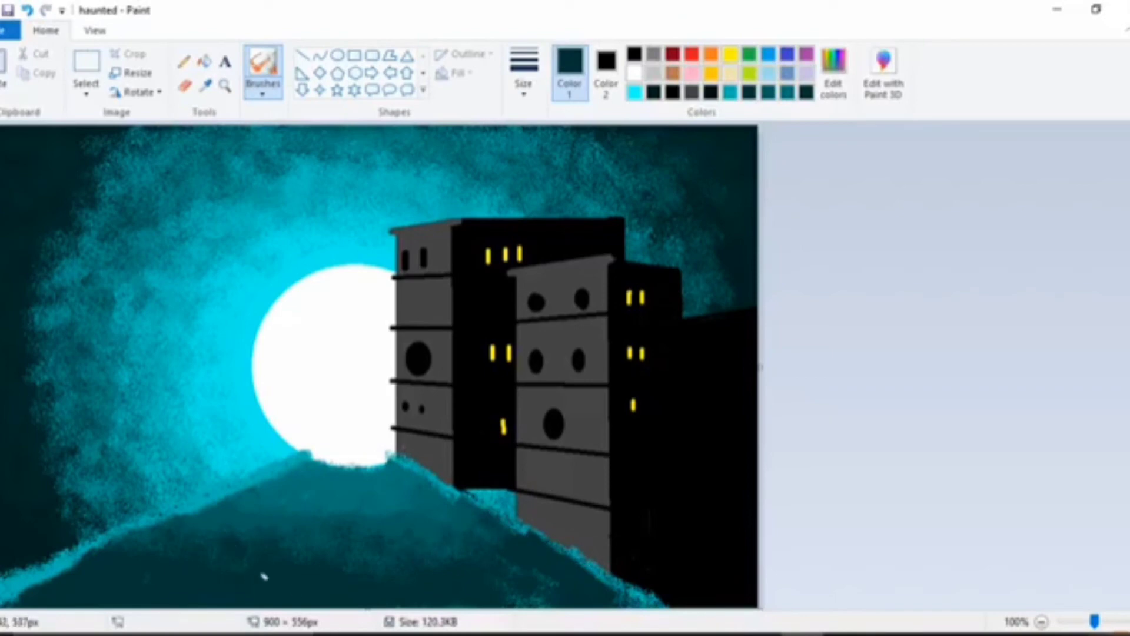
pyautogui.click(303, 55)
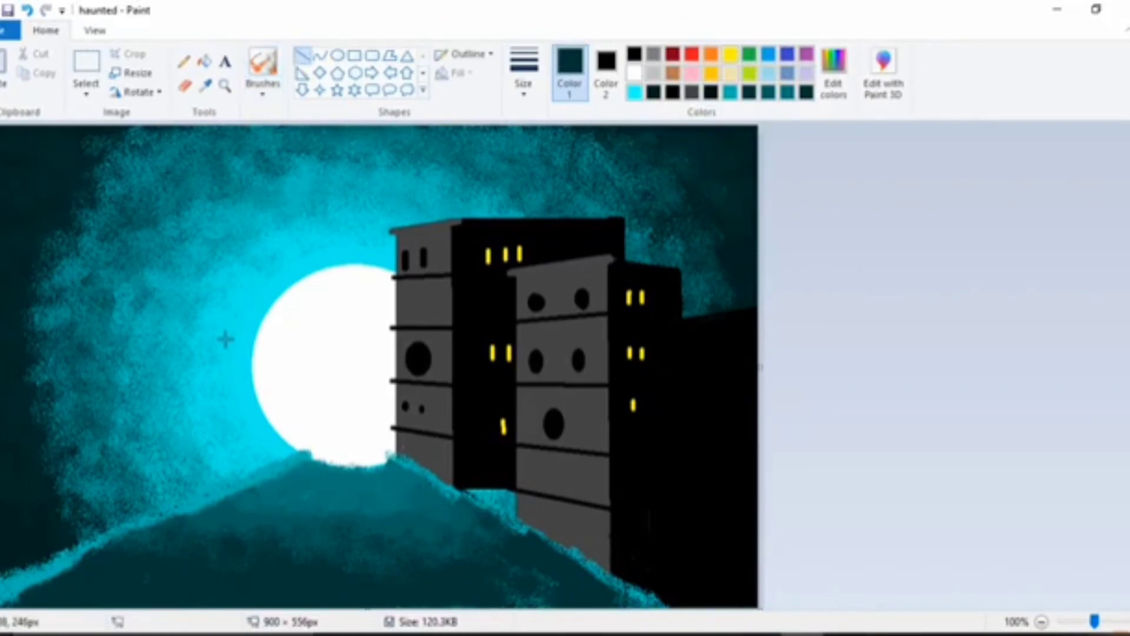
pyautogui.moveTo(310, 454); pyautogui.dragTo(8, 594)
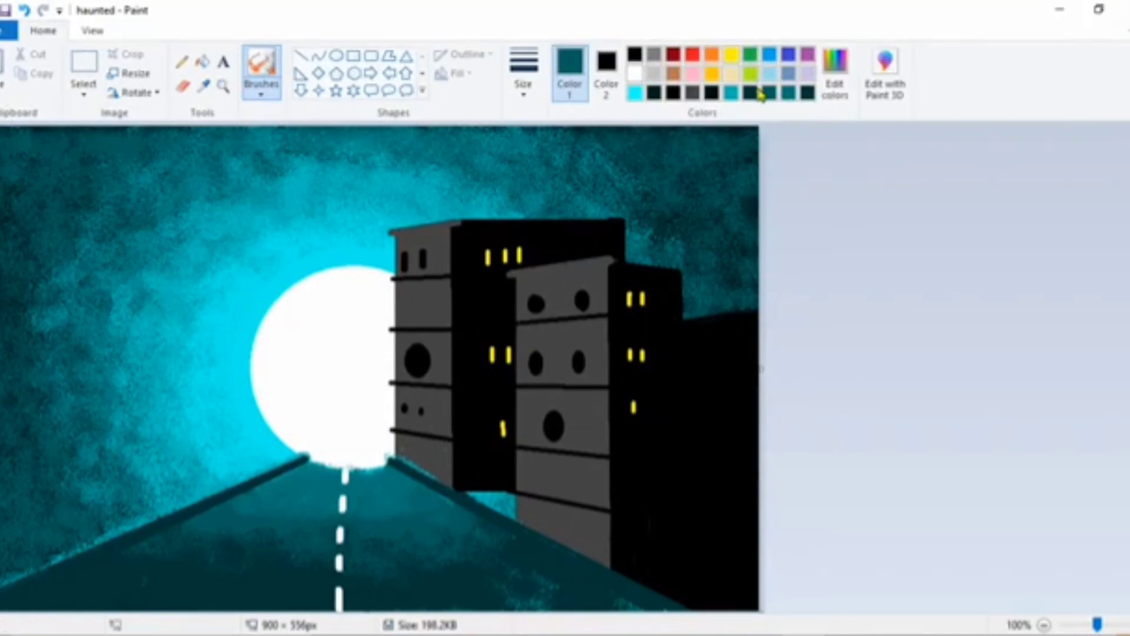
# Step: Airbrush teal over the road's far end to cover the moon's lower rim and redraw the farthest white centre dash
pyautogui.click(789, 97)
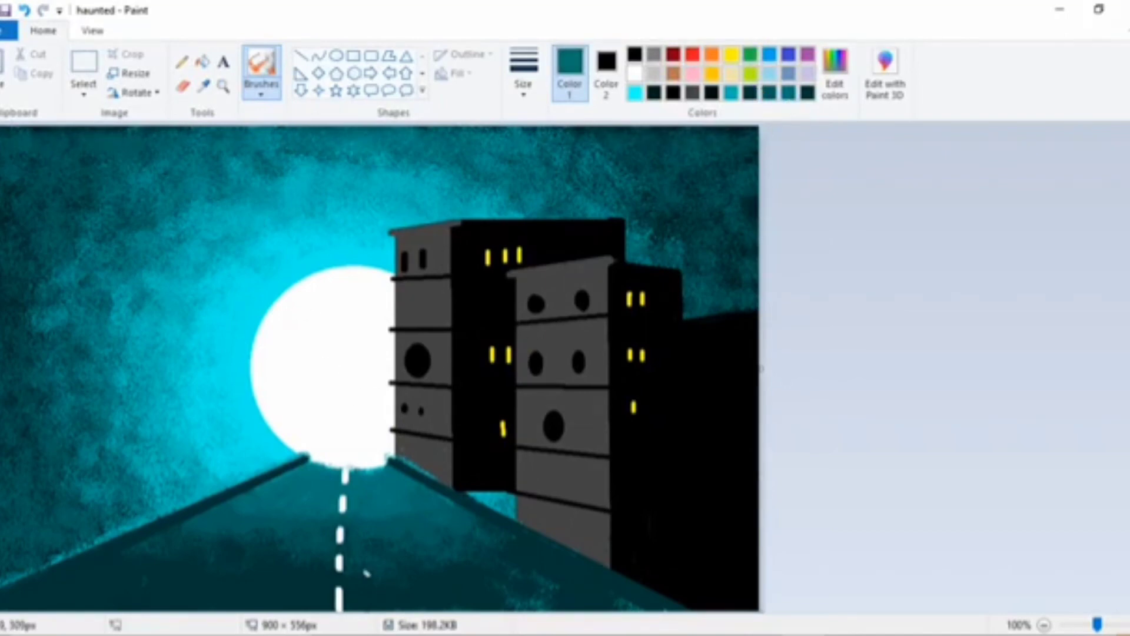
pyautogui.moveTo(396, 459)
pyautogui.mouseDown()
pyautogui.moveTo(333, 471)
pyautogui.moveTo(344, 477)
pyautogui.mouseUp()
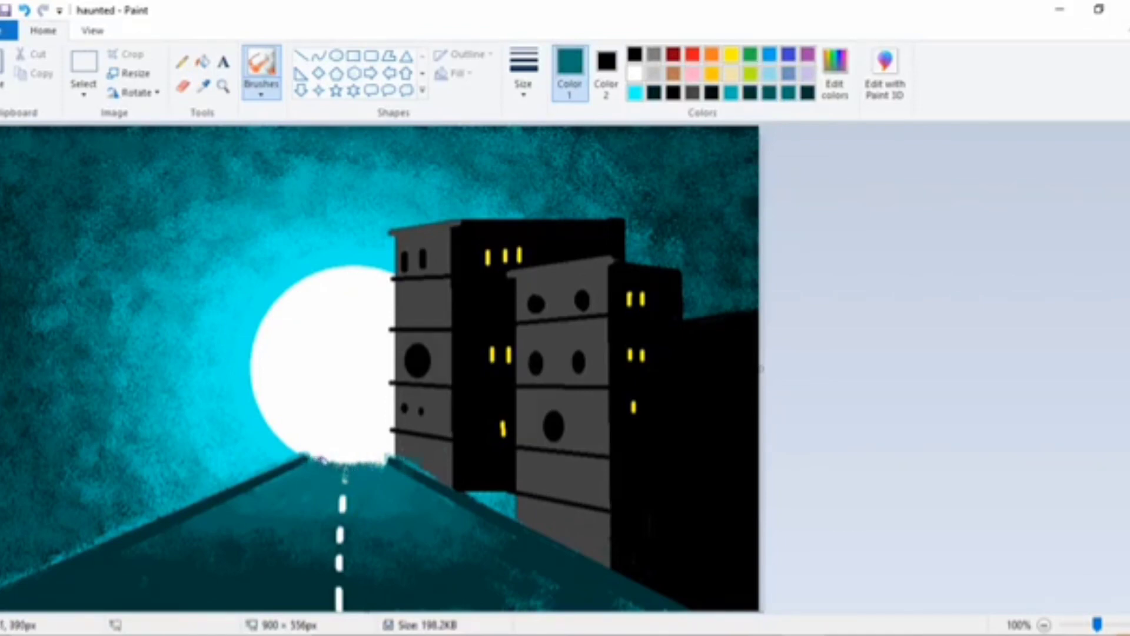
pyautogui.moveTo(345, 472)
pyautogui.mouseDown()
pyautogui.moveTo(386, 461)
pyautogui.moveTo(323, 460)
pyautogui.moveTo(393, 463)
pyautogui.mouseUp()
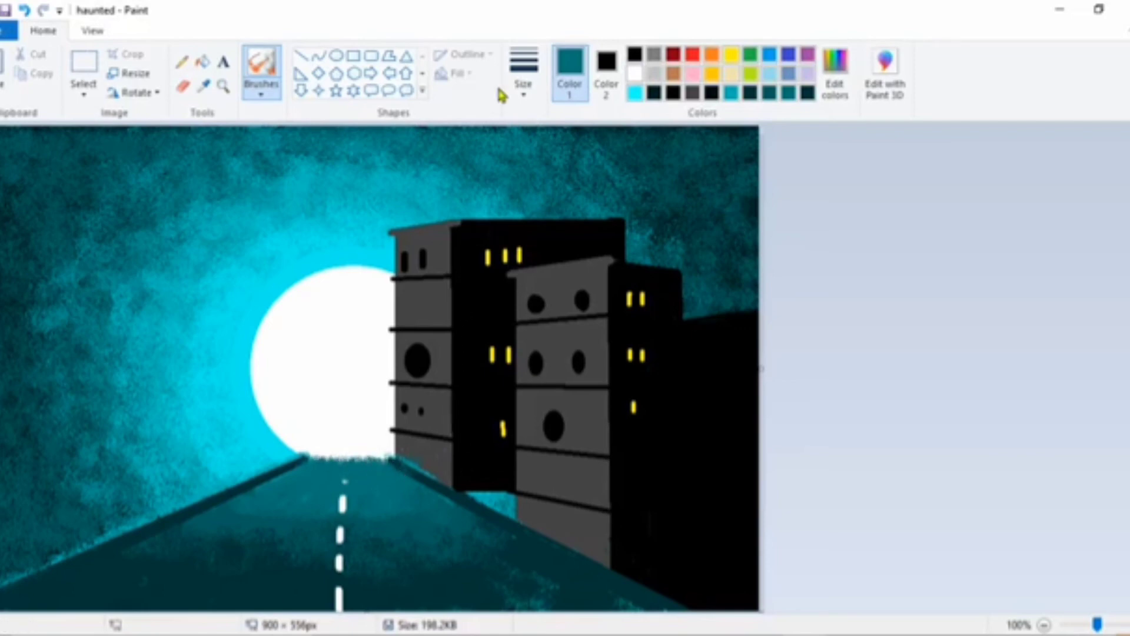
pyautogui.click(301, 55)
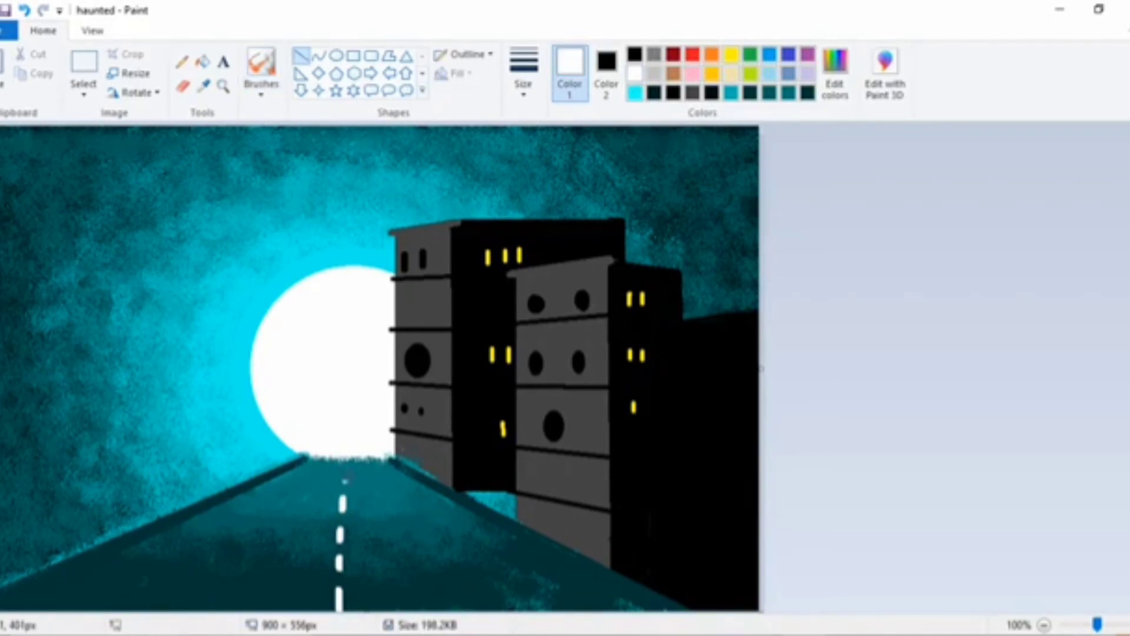
pyautogui.moveTo(345, 482); pyautogui.dragTo(344, 468)
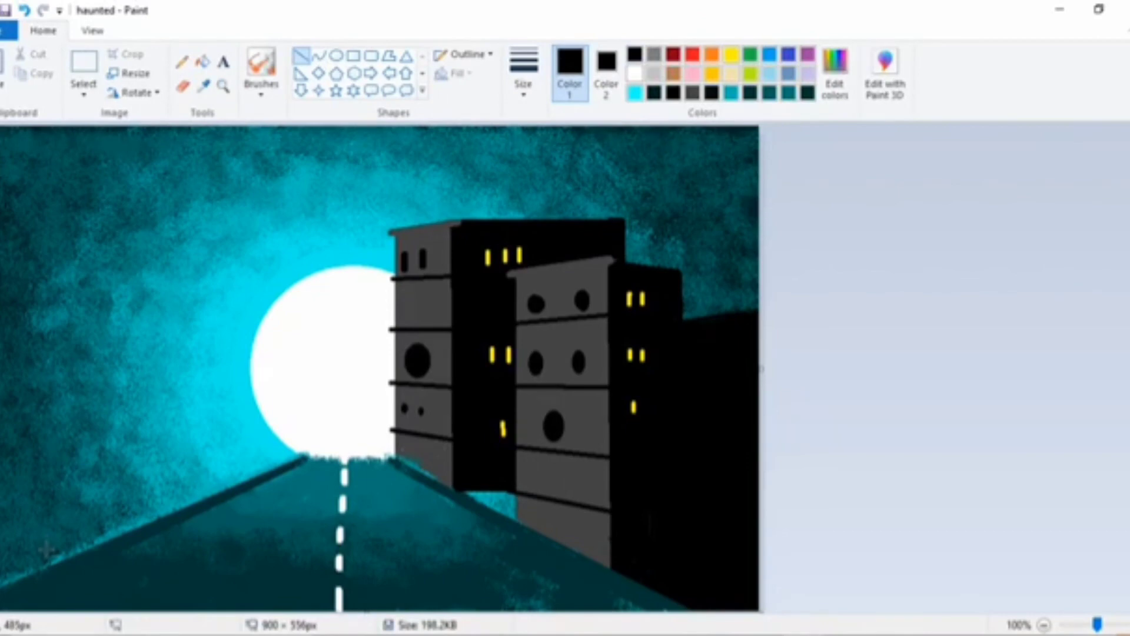
# Step: Draw three vertical black lamp posts along the road's left side, each shorter and closer to the moon
pyautogui.moveTo(45, 550); pyautogui.dragTo(46, 282)
pyautogui.click(127, 483)
pyautogui.moveTo(128, 499); pyautogui.dragTo(123, 370)
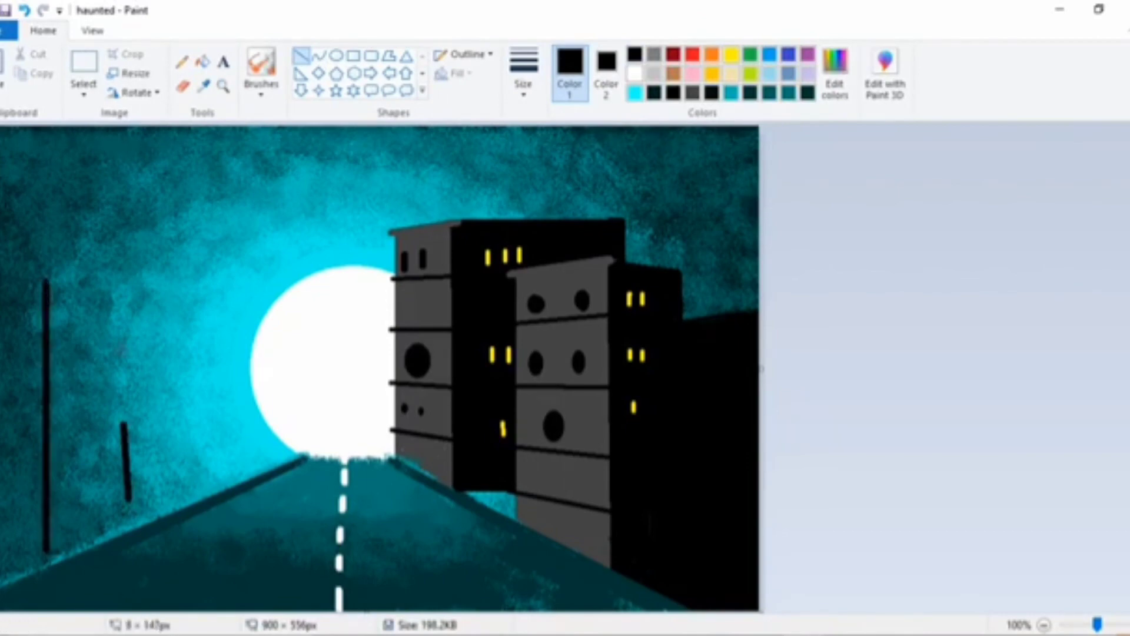
pyautogui.moveTo(123, 421); pyautogui.dragTo(128, 327)
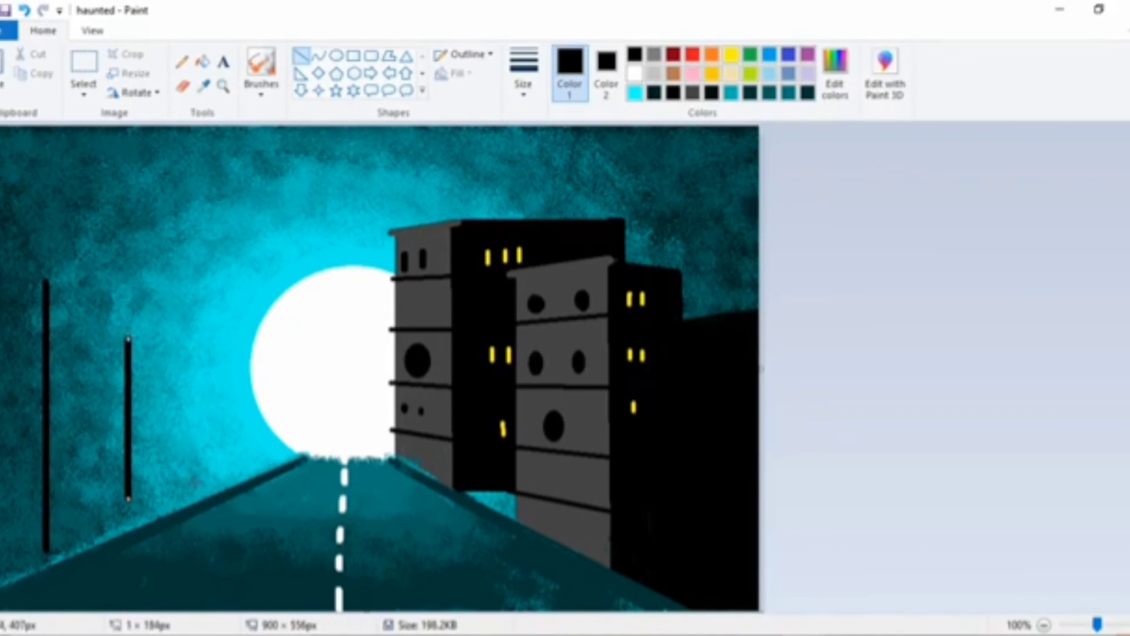
pyautogui.moveTo(201, 482); pyautogui.dragTo(200, 398)
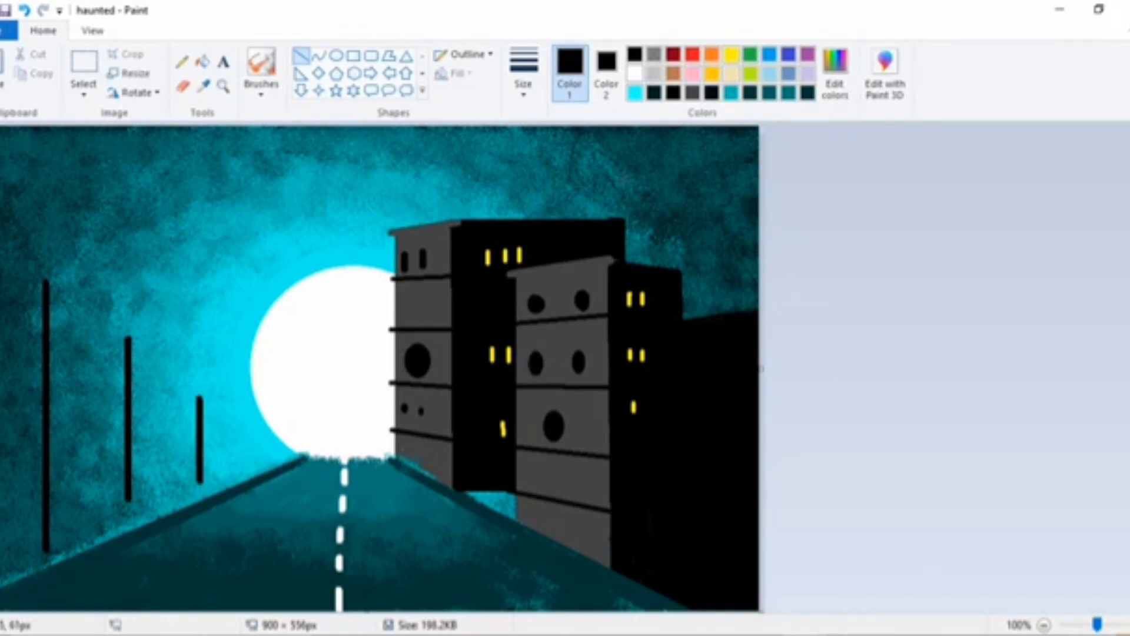
# Step: Add a black rectangular base at the foot of each of the three lamp posts, shrinking with distance
pyautogui.click(353, 56)
pyautogui.moveTo(32, 517); pyautogui.dragTo(53, 556)
pyautogui.moveTo(94, 549); pyautogui.dragTo(138, 526)
pyautogui.hotkey('ctrl', 'z')
pyautogui.moveTo(189, 468); pyautogui.dragTo(204, 490)
pyautogui.click(215, 470)
pyautogui.click(242, 490)
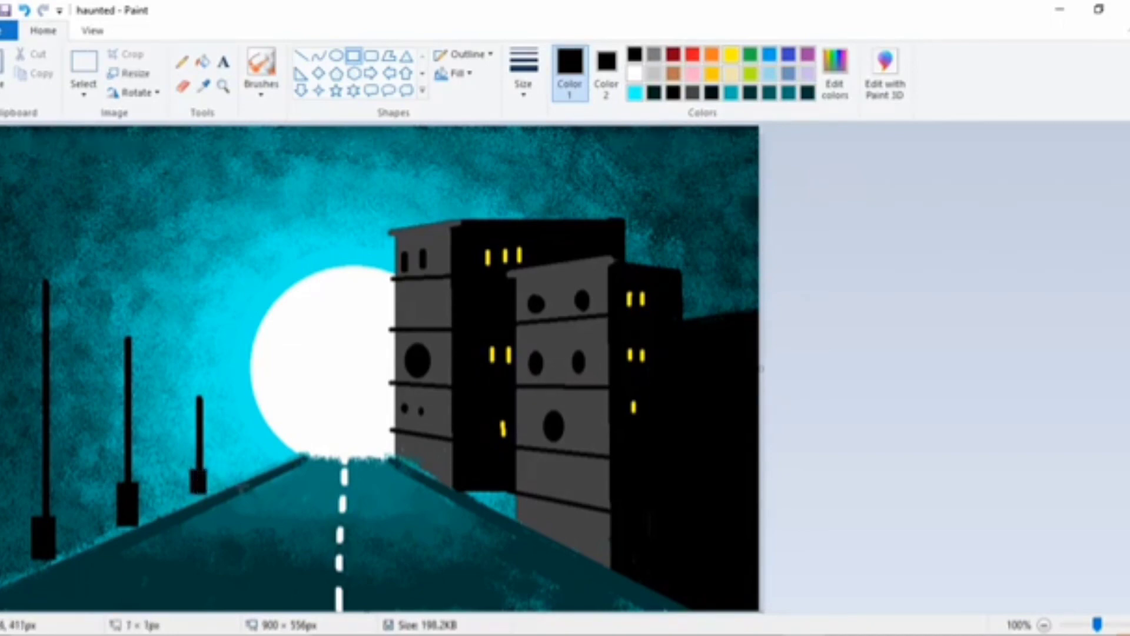
# Step: Airbrush a yellow glow on top of each of the three lamp posts, smaller on the farther ones
pyautogui.click(261, 62)
pyautogui.click(732, 55)
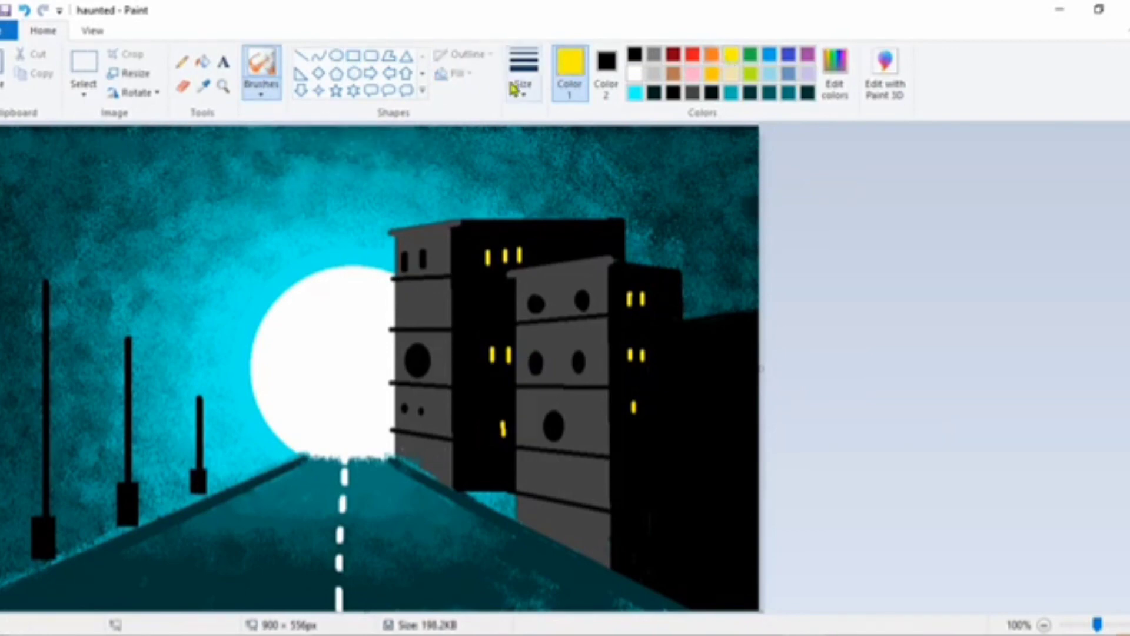
pyautogui.click(524, 70)
pyautogui.click(525, 222)
pyautogui.moveTo(36, 288)
pyautogui.mouseDown()
pyautogui.moveTo(44, 265)
pyautogui.moveTo(32, 297)
pyautogui.mouseUp()
pyautogui.moveTo(124, 337); pyautogui.dragTo(145, 325)
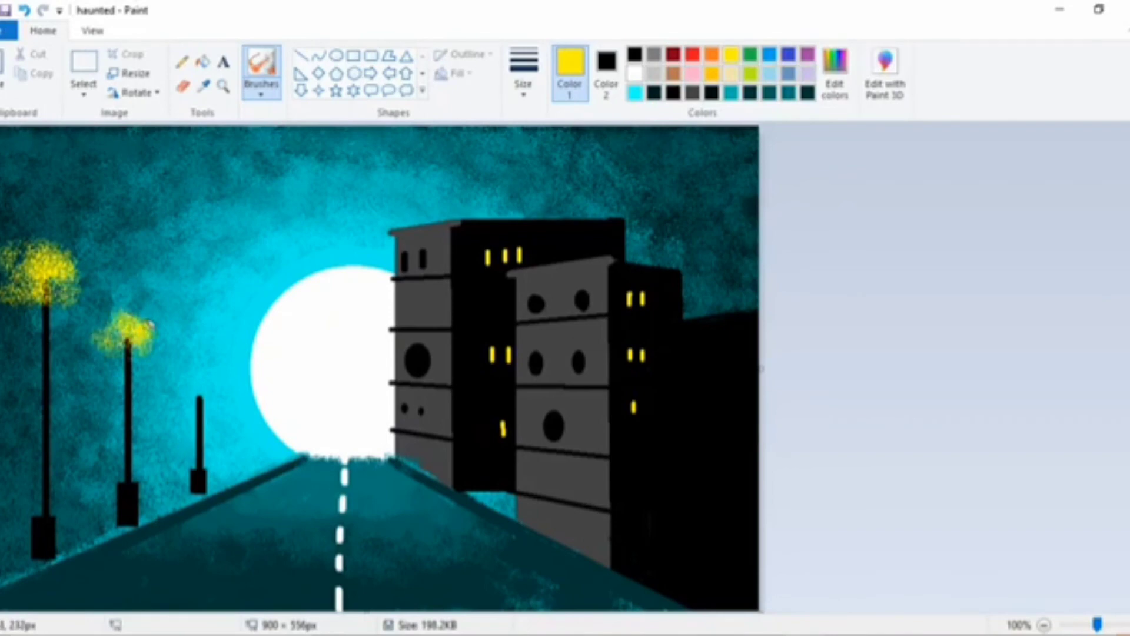
pyautogui.moveTo(206, 386)
pyautogui.mouseDown()
pyautogui.moveTo(221, 384)
pyautogui.moveTo(182, 377)
pyautogui.mouseUp()
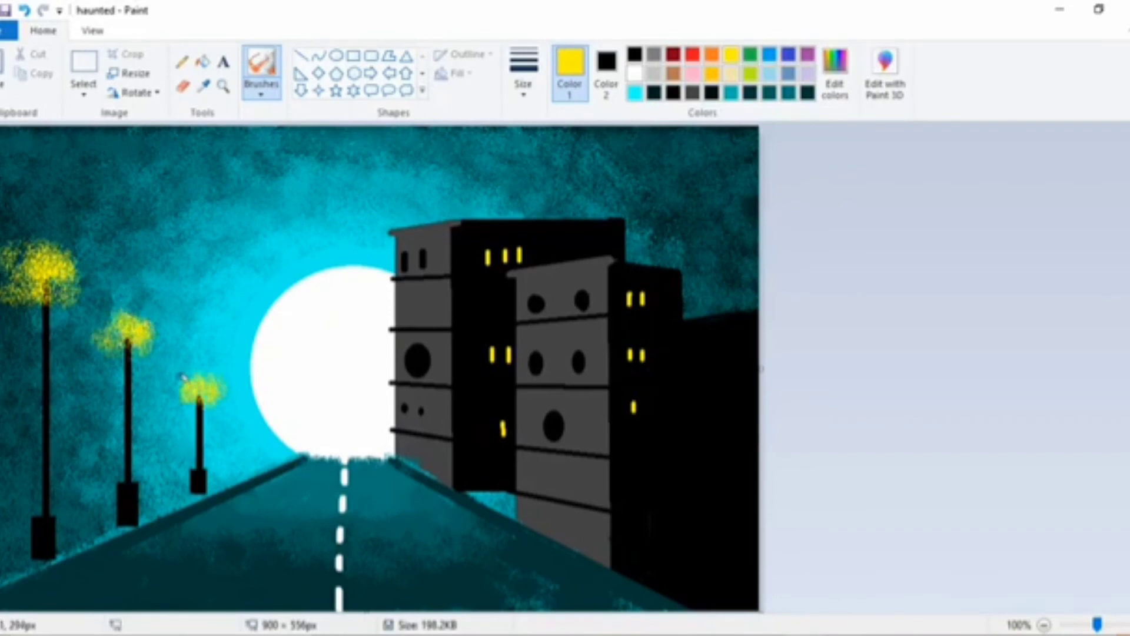
# Step: Mix a darker shade of yellow and airbrush it around the glow of all three street lamps
pyautogui.click(713, 75)
pyautogui.click(827, 102)
pyautogui.click(410, 246)
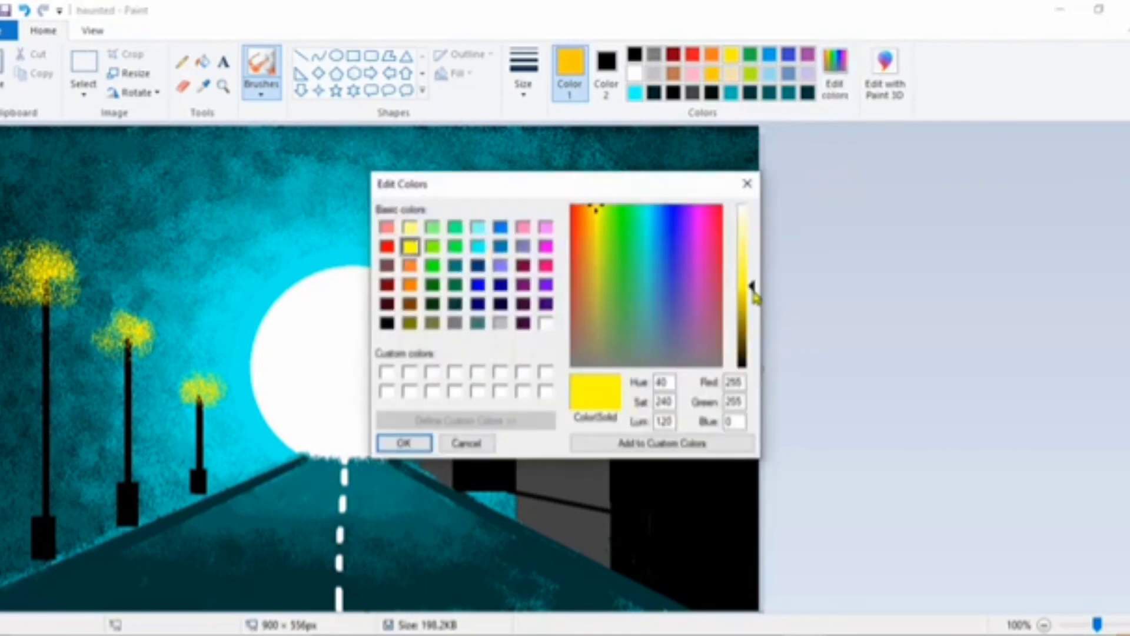
pyautogui.moveTo(756, 292); pyautogui.dragTo(754, 305)
pyautogui.click(404, 443)
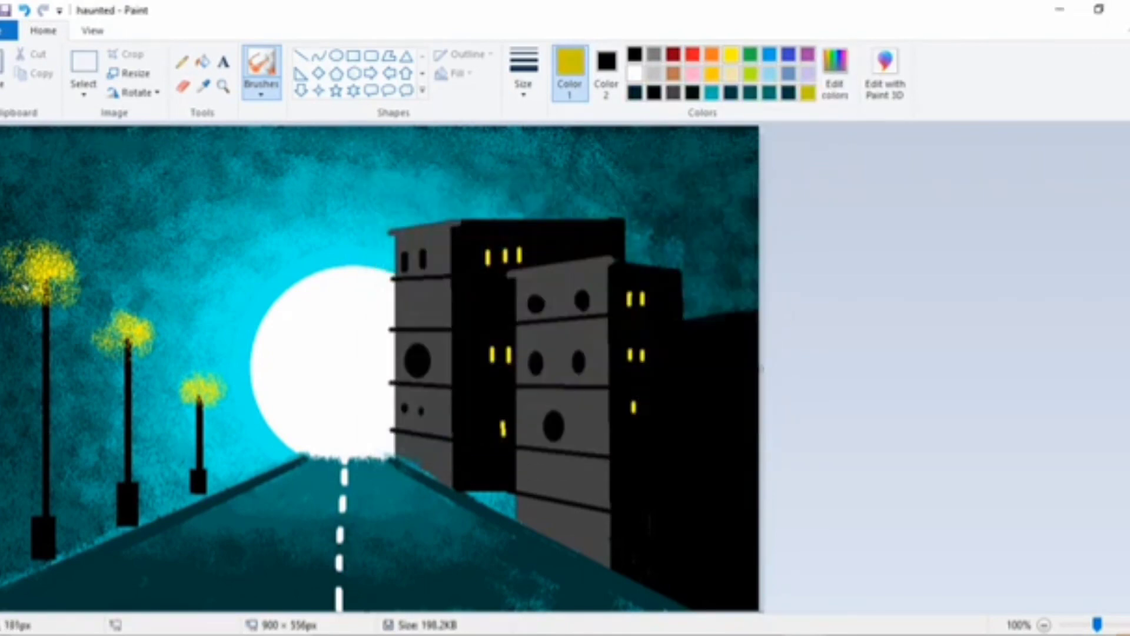
pyautogui.moveTo(30, 265)
pyautogui.mouseDown()
pyautogui.moveTo(53, 237)
pyautogui.moveTo(84, 262)
pyautogui.moveTo(9, 268)
pyautogui.mouseUp()
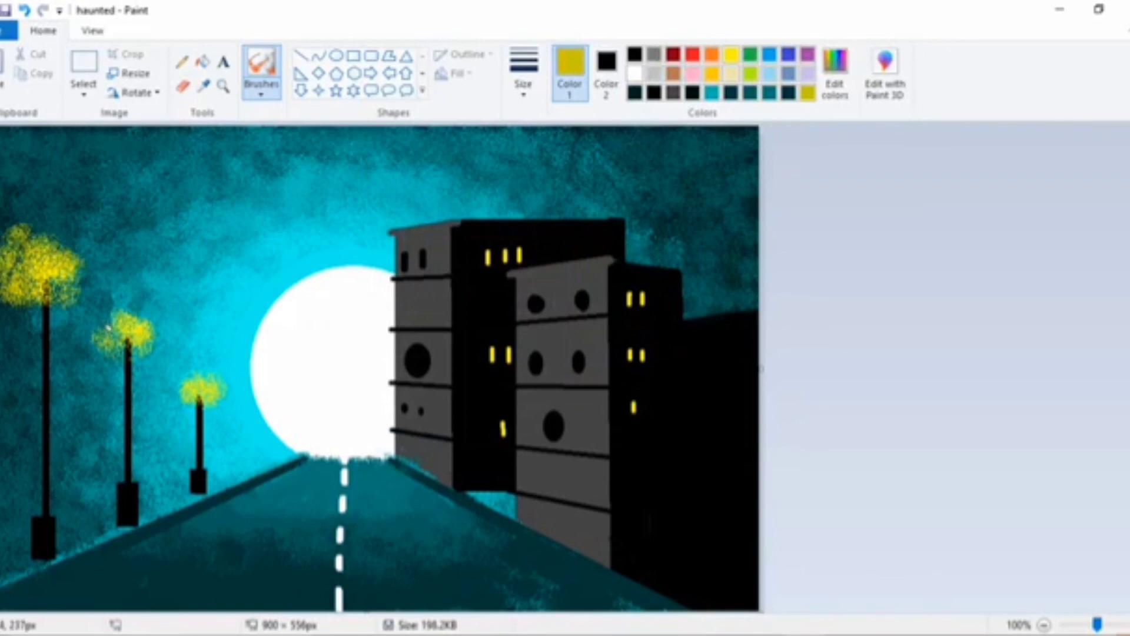
pyautogui.moveTo(101, 332)
pyautogui.mouseDown()
pyautogui.moveTo(154, 318)
pyautogui.moveTo(98, 324)
pyautogui.moveTo(148, 303)
pyautogui.mouseUp()
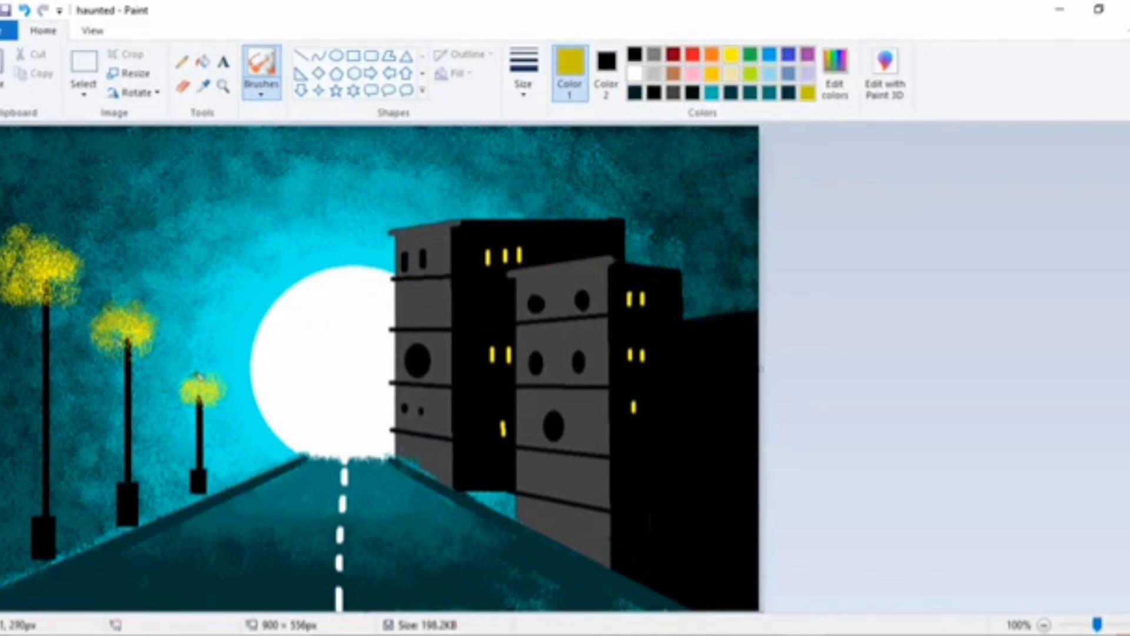
pyautogui.moveTo(198, 377)
pyautogui.mouseDown()
pyautogui.moveTo(221, 370)
pyautogui.moveTo(193, 370)
pyautogui.mouseUp()
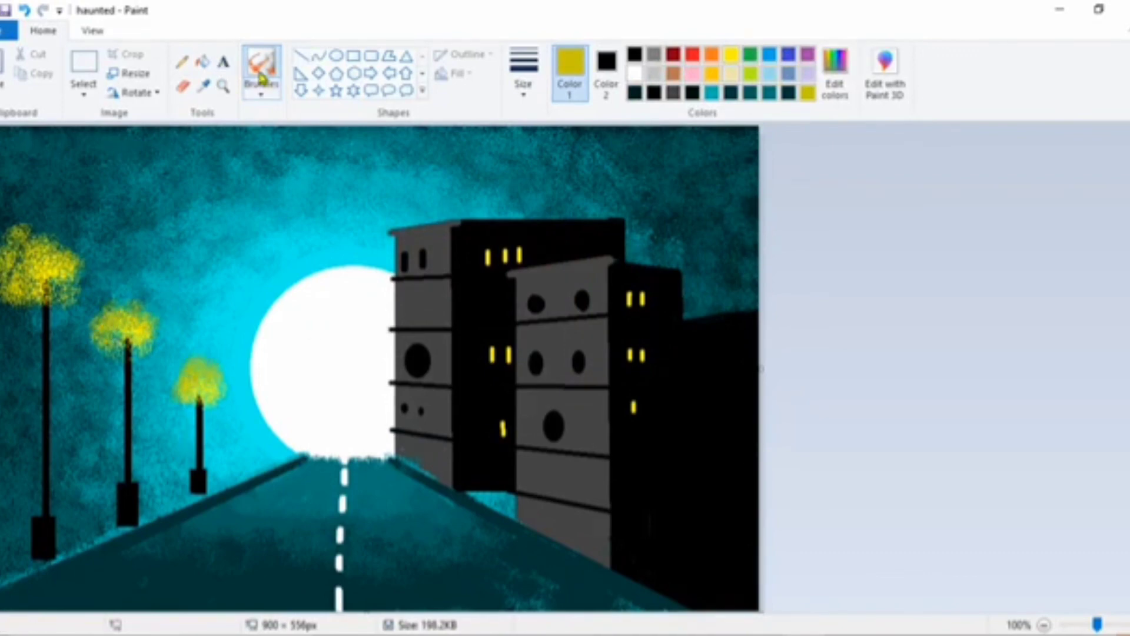
# Step: Draw a black cup-shaped holder and a diamond lantern frame on top of the nearest lamp post
pyautogui.click(262, 91)
pyautogui.click(263, 131)
pyautogui.click(636, 56)
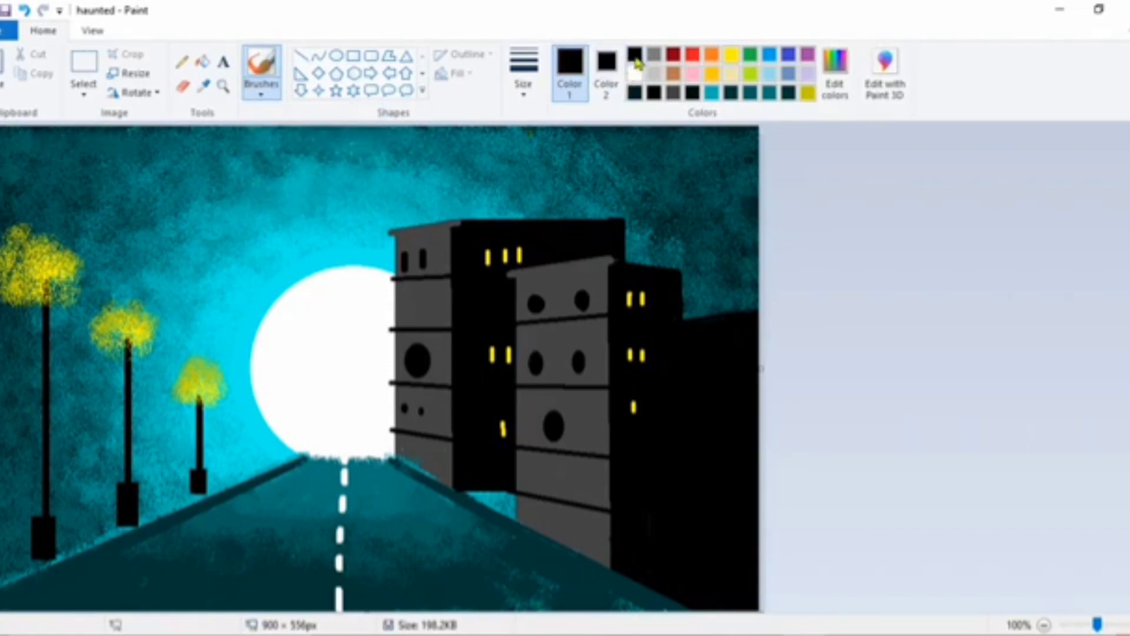
pyautogui.click(531, 92)
pyautogui.click(547, 159)
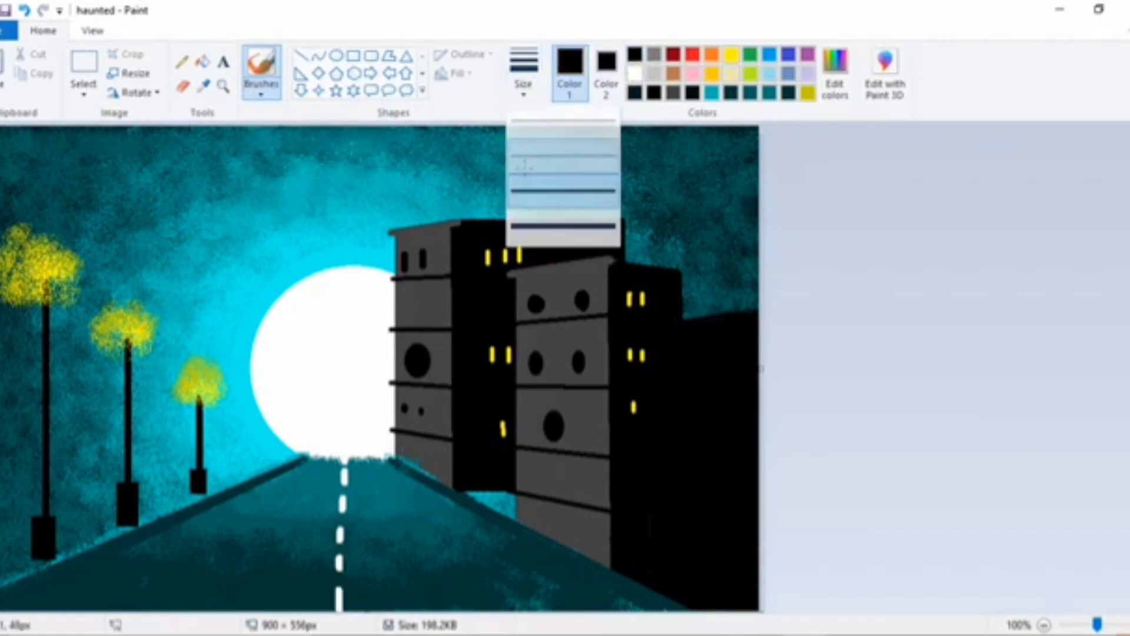
pyautogui.moveTo(48, 300)
pyautogui.mouseDown()
pyautogui.moveTo(59, 282)
pyautogui.moveTo(47, 261)
pyautogui.mouseUp()
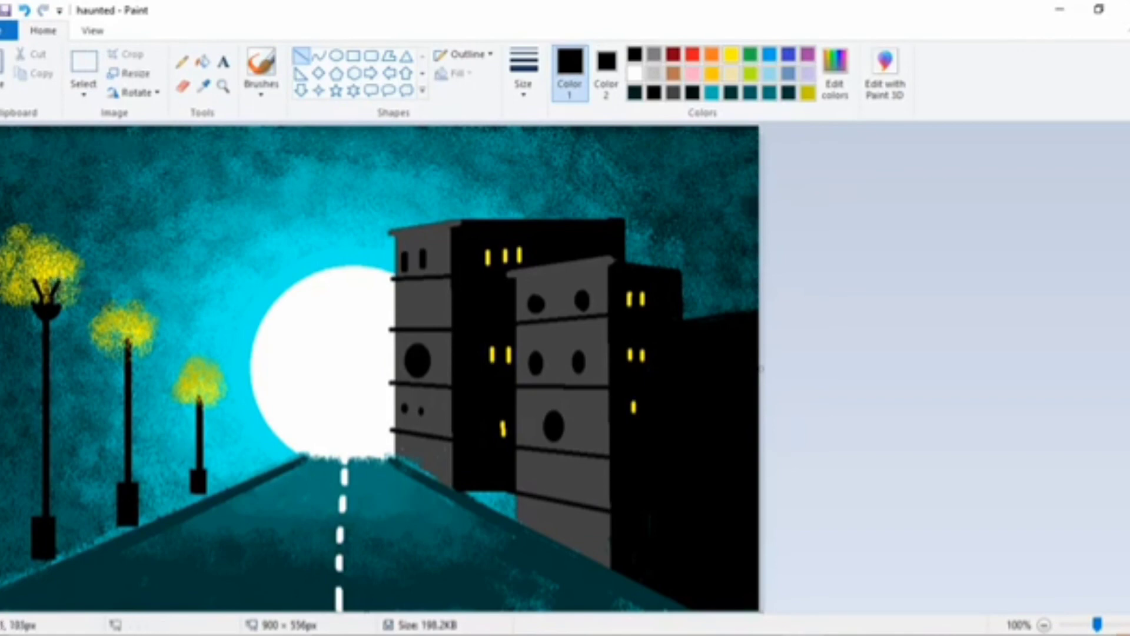
pyautogui.moveTo(48, 261); pyautogui.dragTo(34, 282)
# Step: Add smaller black diamond lantern frames with holders on the middle and farthest lamp posts
pyautogui.moveTo(119, 324)
pyautogui.mouseDown()
pyautogui.moveTo(129, 313)
pyautogui.moveTo(138, 324)
pyautogui.moveTo(128, 332)
pyautogui.mouseUp()
pyautogui.moveTo(41, 294); pyautogui.dragTo(51, 294)
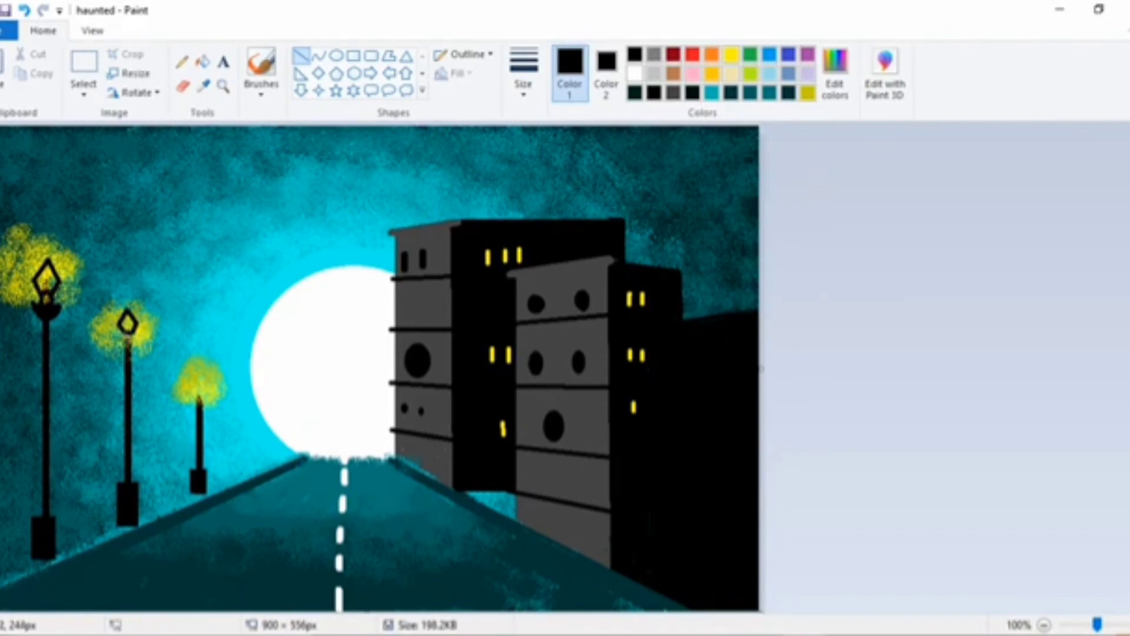
pyautogui.moveTo(123, 338); pyautogui.dragTo(135, 339)
pyautogui.moveTo(195, 395)
pyautogui.mouseDown()
pyautogui.moveTo(206, 395)
pyautogui.moveTo(199, 372)
pyautogui.moveTo(201, 404)
pyautogui.mouseUp()
# Step: Draw finer black crossbars inside the diamond lantern frames with a thinner brush
pyautogui.click(513, 94)
pyautogui.click(530, 164)
pyautogui.click(262, 63)
pyautogui.click(524, 71)
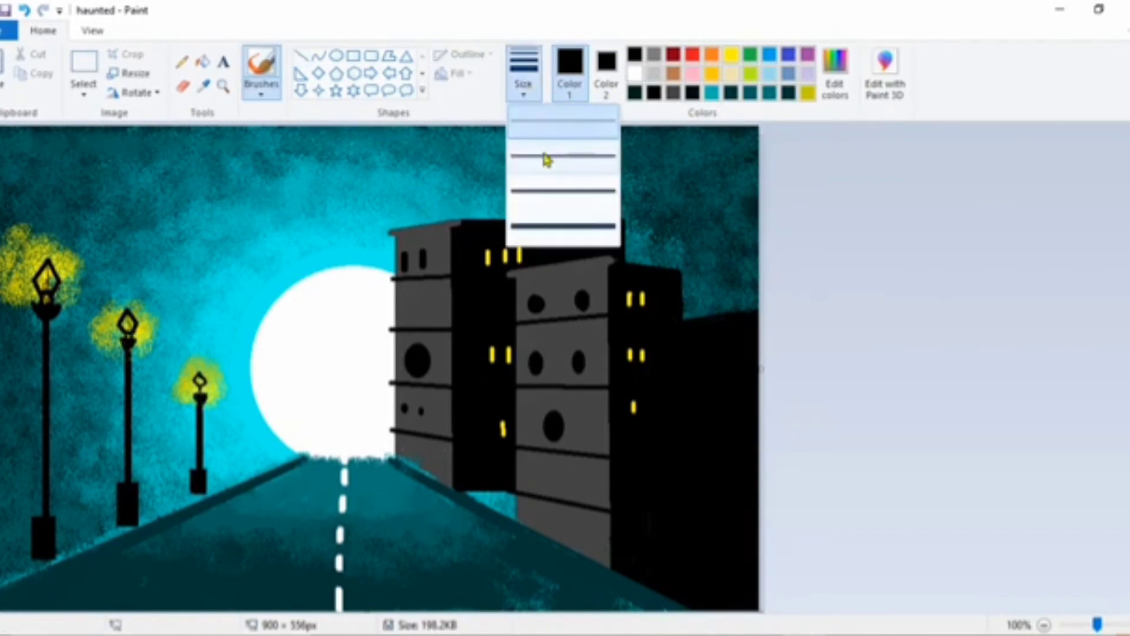
pyautogui.click(545, 159)
pyautogui.moveTo(124, 342); pyautogui.dragTo(133, 343)
pyautogui.click(24, 10)
pyautogui.hotkey('ctrl', 'y')
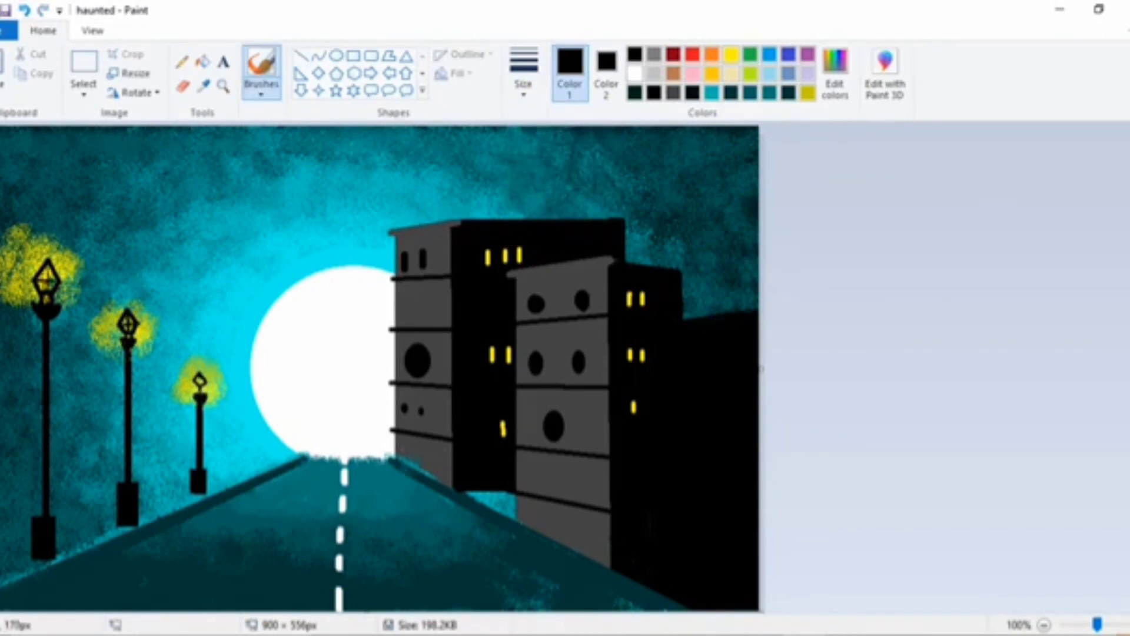
# Step: Extend the black bases of the nearest and middle lamp posts upward with filled rectangles
pyautogui.click(354, 56)
pyautogui.moveTo(30, 484)
pyautogui.mouseDown()
pyautogui.moveTo(59, 556)
pyautogui.moveTo(27, 474)
pyautogui.mouseUp()
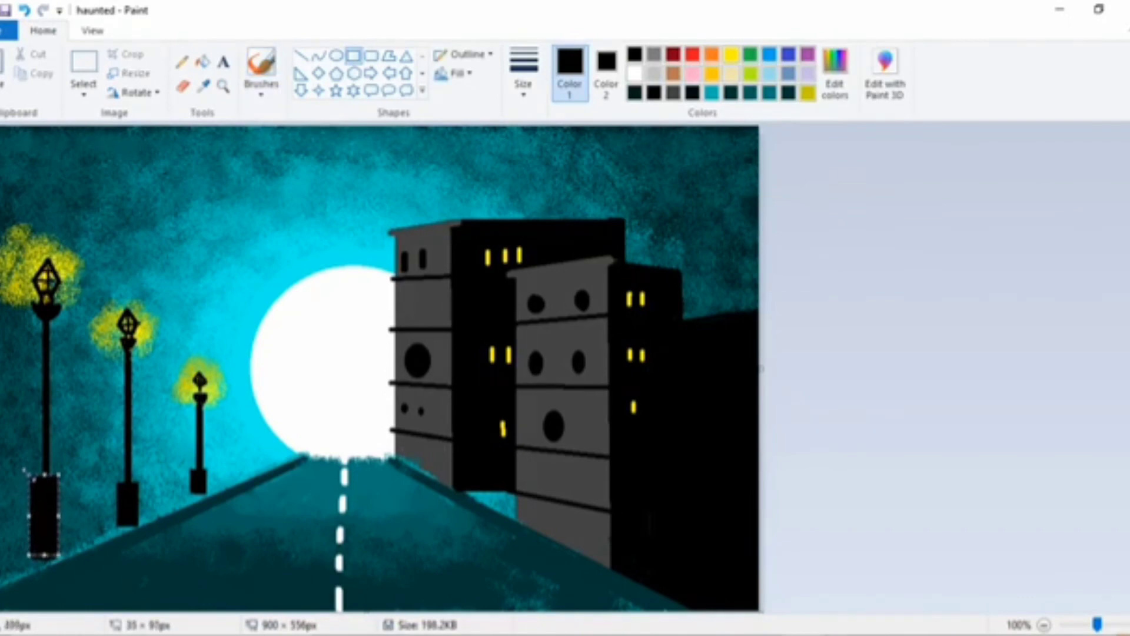
pyautogui.click(75, 482)
pyautogui.moveTo(118, 475); pyautogui.dragTo(138, 490)
pyautogui.click(203, 520)
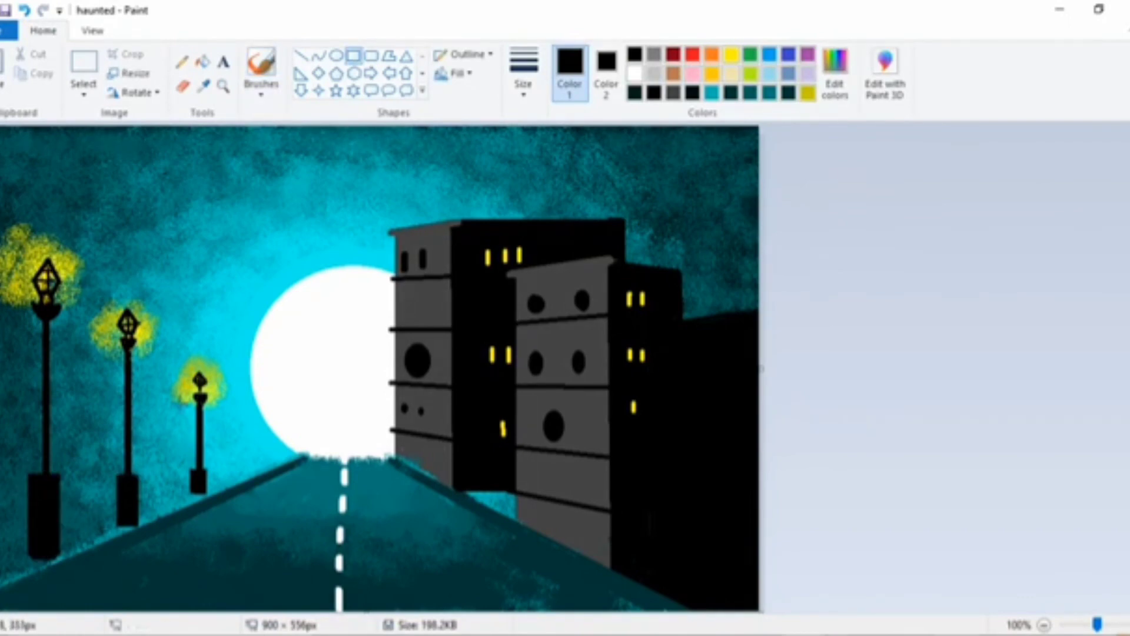
# Step: Draw thin white highlight lines along the moon-facing edges of the lamp posts, their bases and the buildings
pyautogui.click(301, 56)
pyautogui.click(525, 77)
pyautogui.click(539, 133)
pyautogui.click(636, 73)
pyautogui.moveTo(59, 556); pyautogui.dragTo(60, 473)
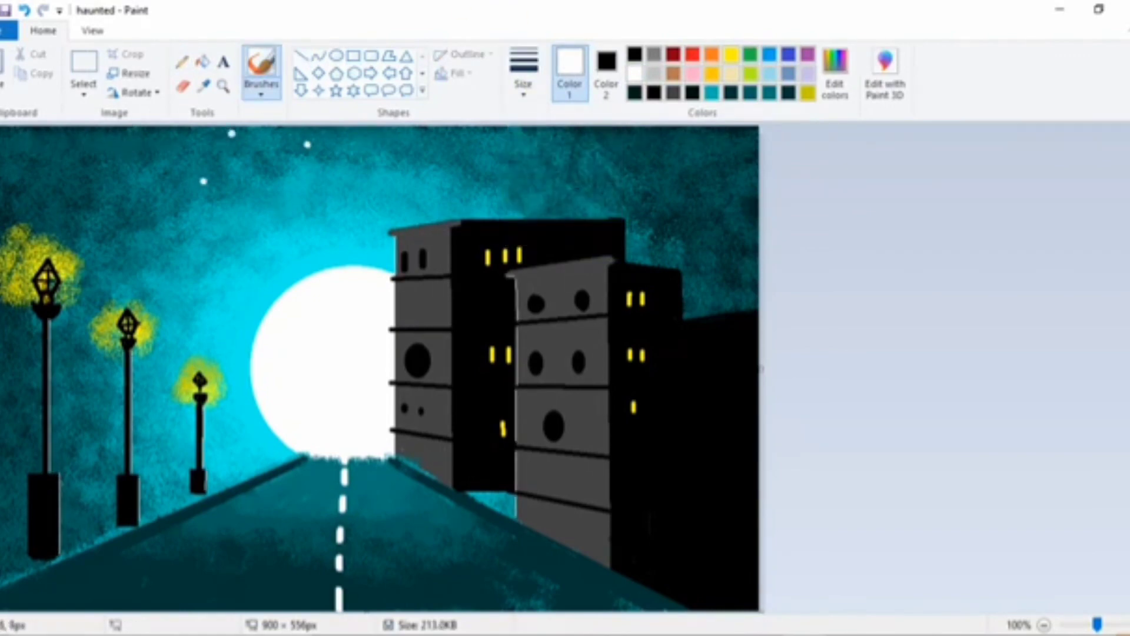
# Step: Dot white stars across the whole teal sky around the moon and above the buildings
pyautogui.click(271, 219)
pyautogui.click(77, 226)
pyautogui.click(47, 136)
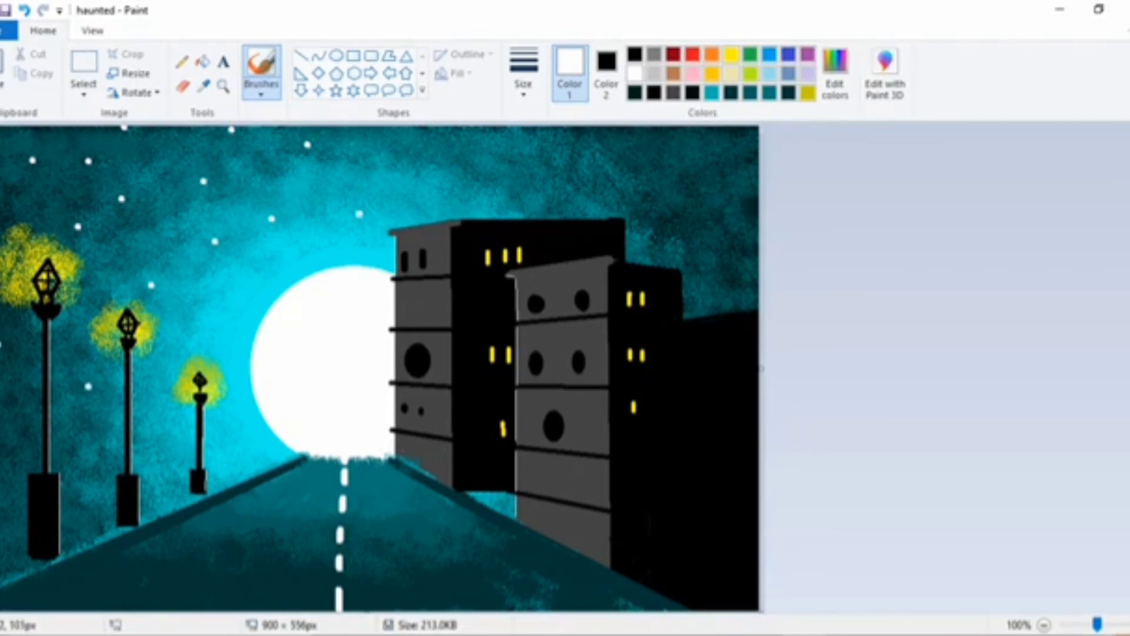
pyautogui.click(424, 133)
pyautogui.click(546, 219)
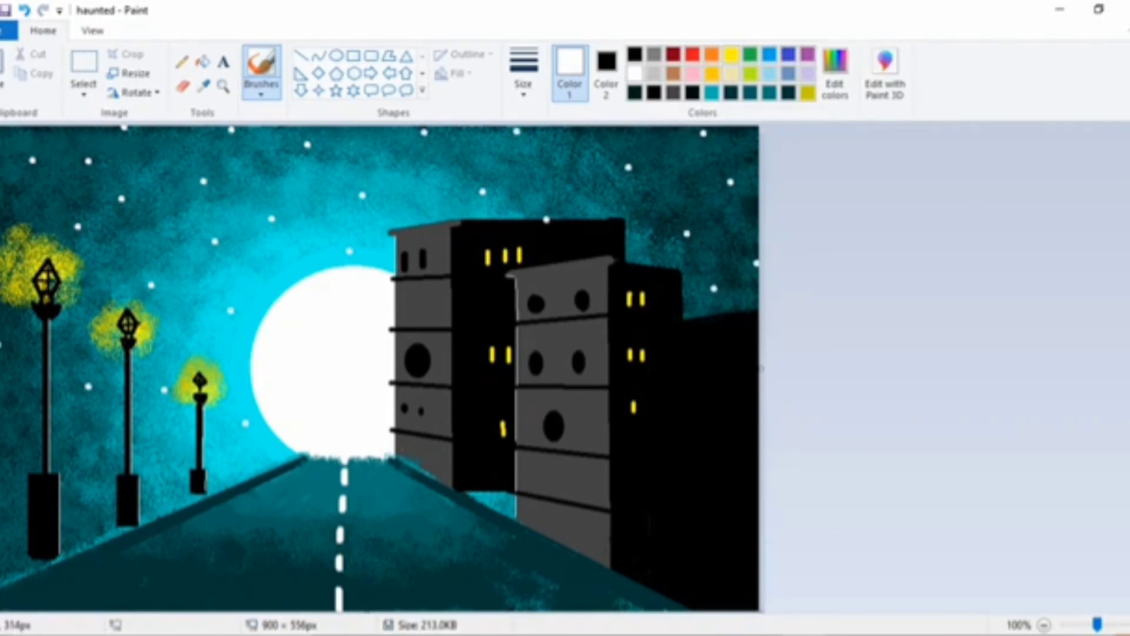
pyautogui.click(92, 128)
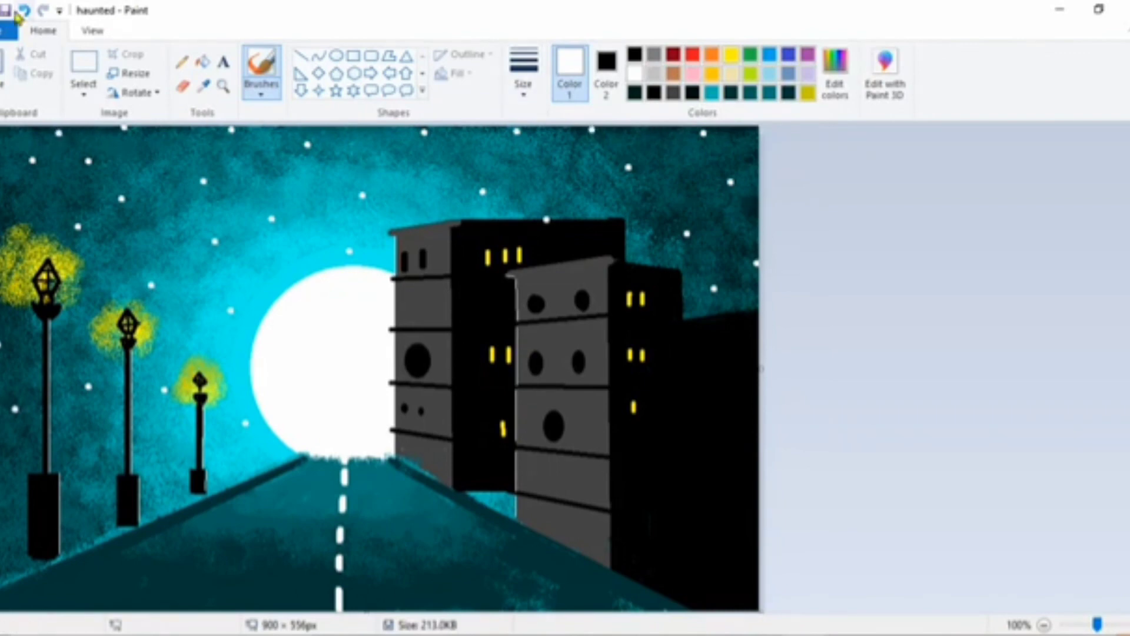
# Step: Scatter smaller white stars between the larger ones and undo the stray dots near the tall building's roof
pyautogui.click(523, 77)
pyautogui.click(545, 220)
pyautogui.click(425, 203)
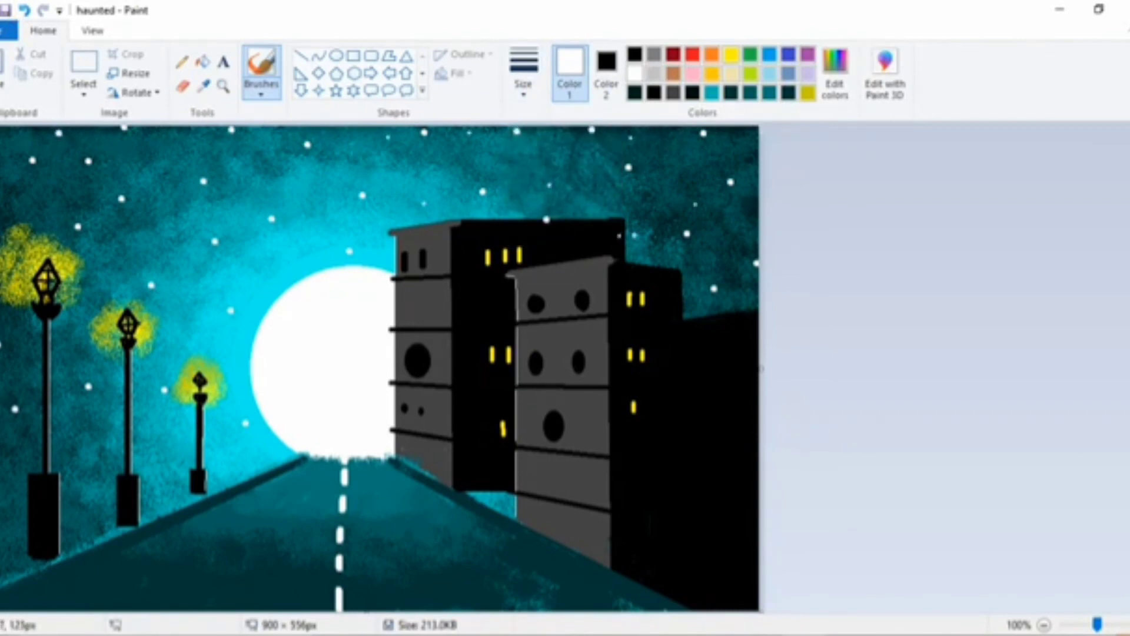
pyautogui.click(24, 10)
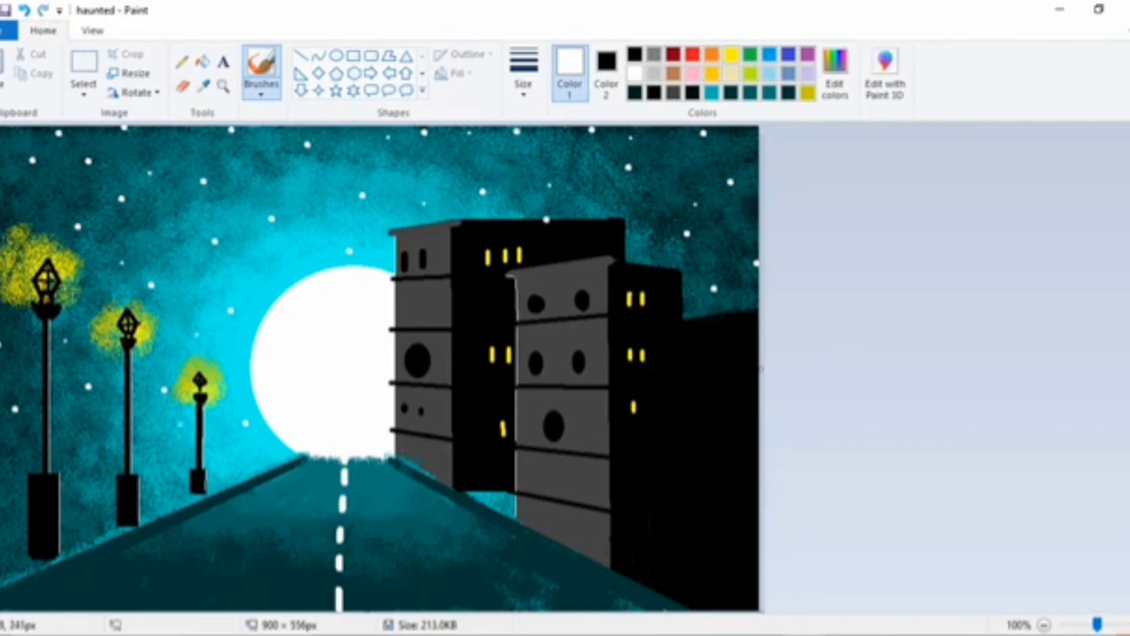